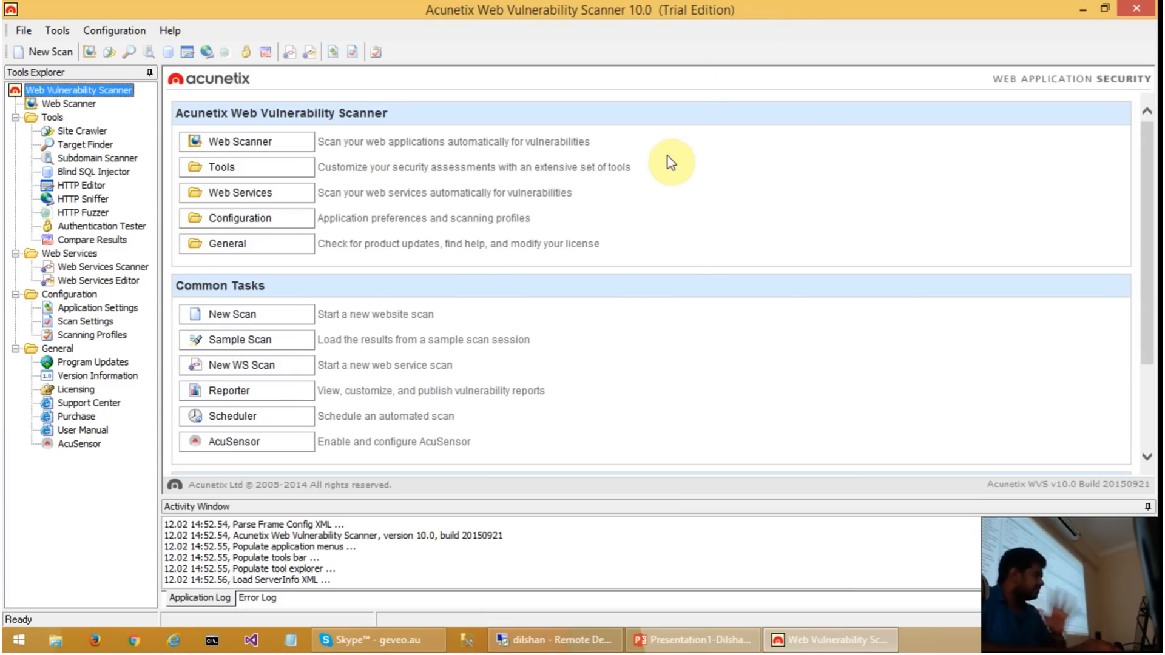
left_click(48, 53)
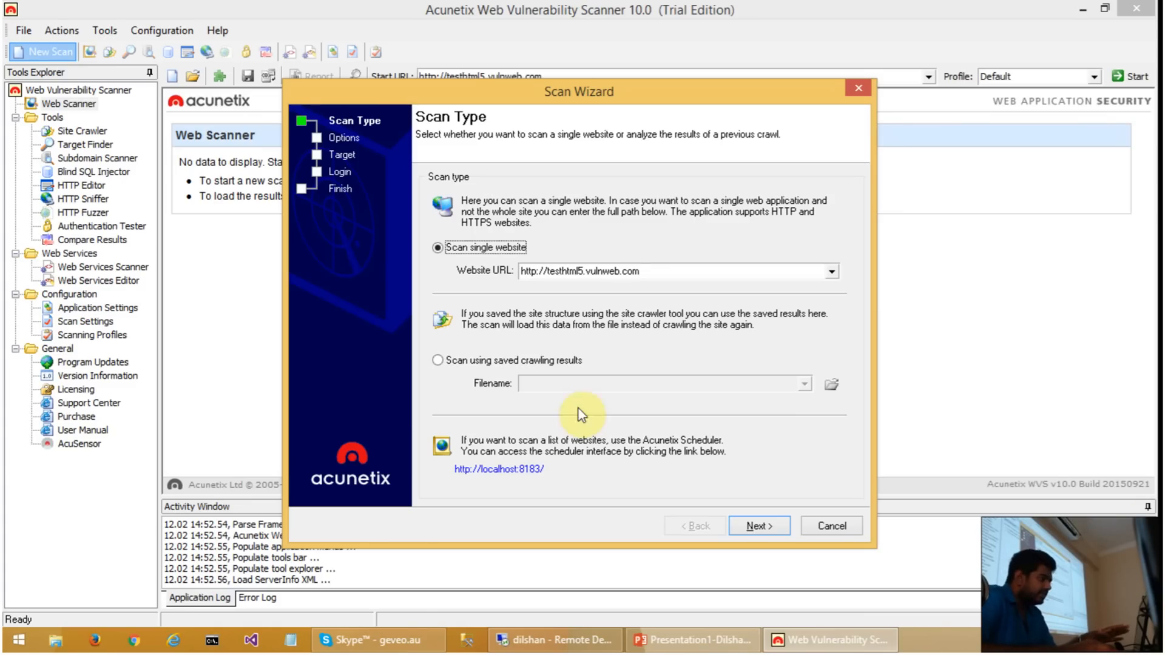
left_click(831, 271)
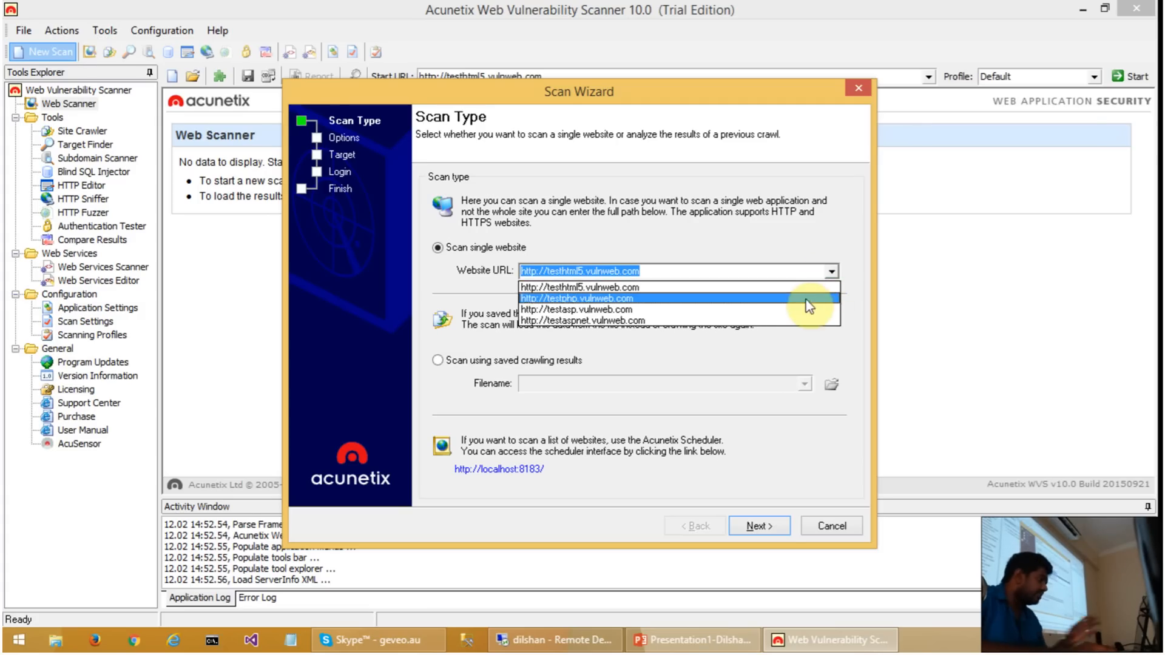
left_click(623, 320)
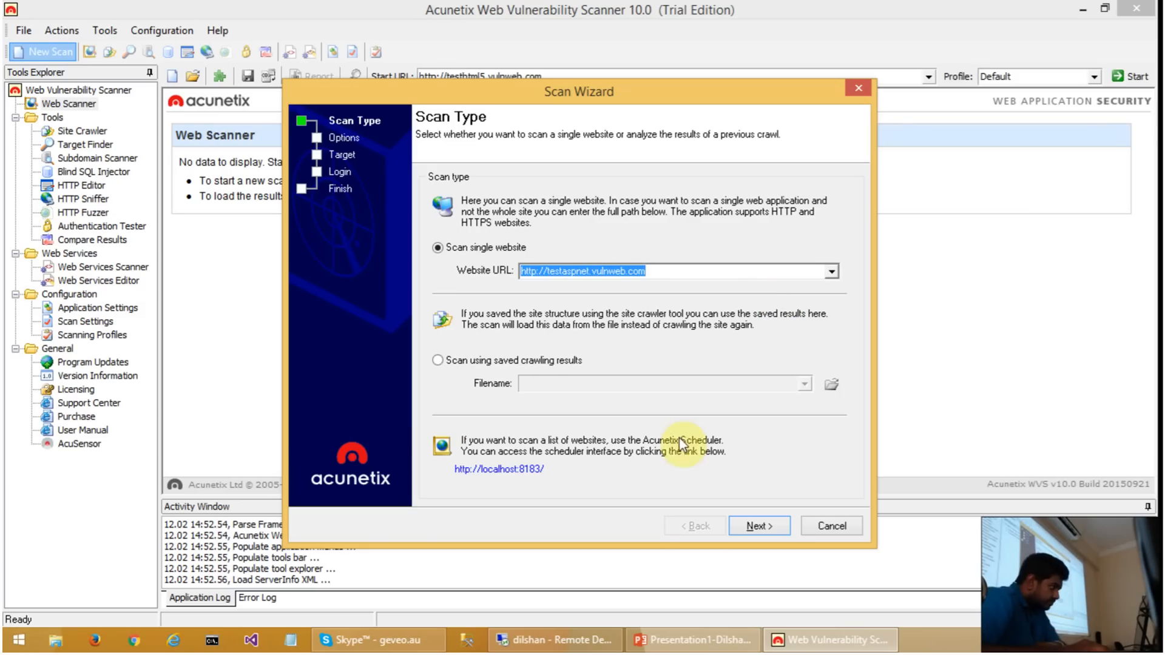
left_click(770, 522)
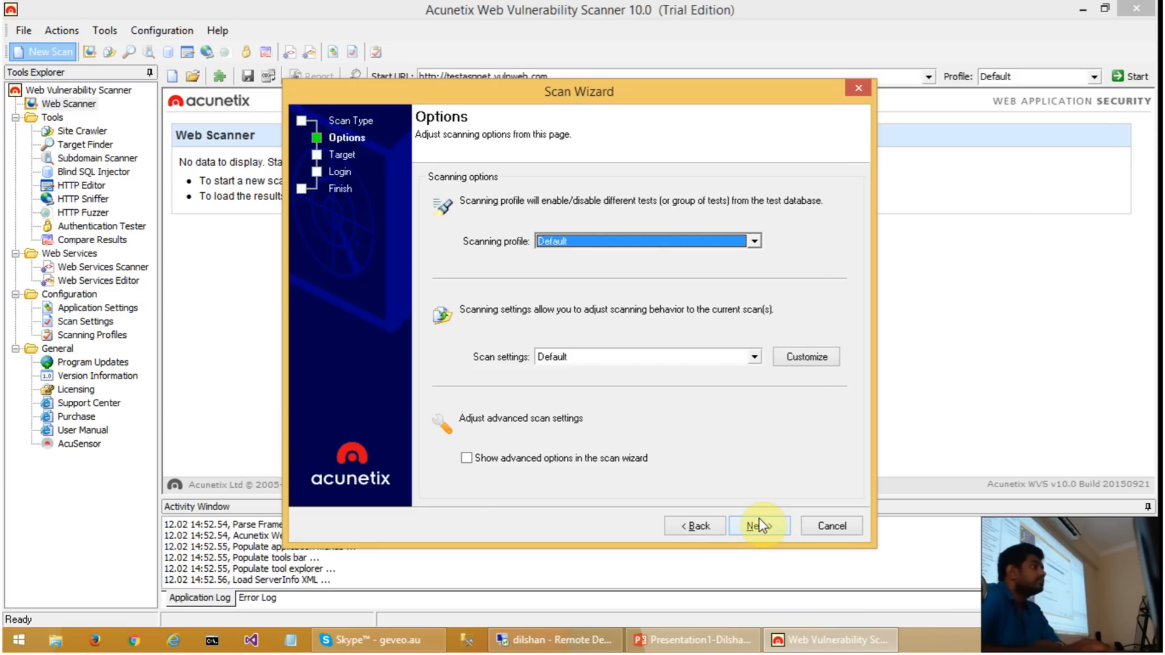
left_click(704, 526)
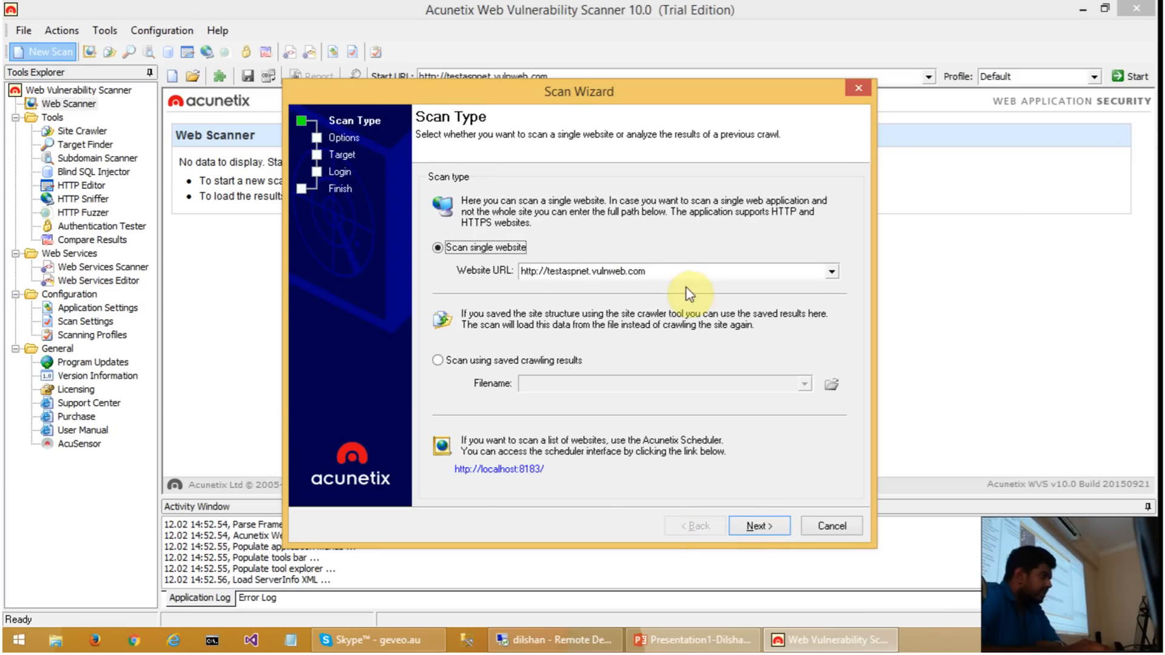
left_click(696, 270)
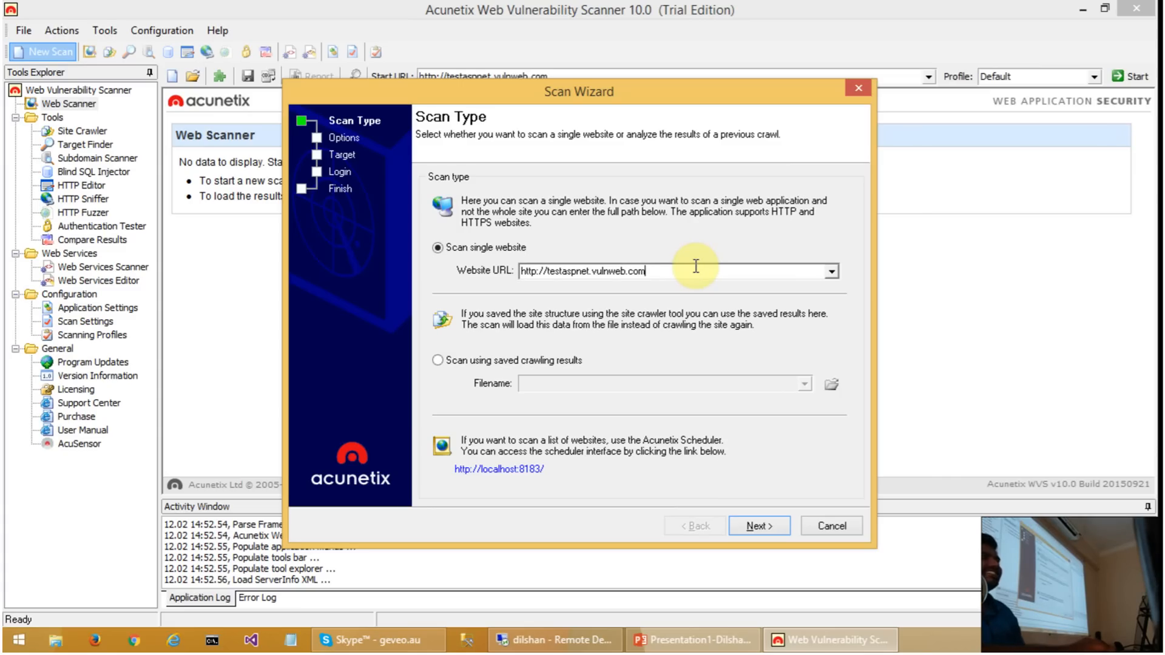
left_click(760, 529)
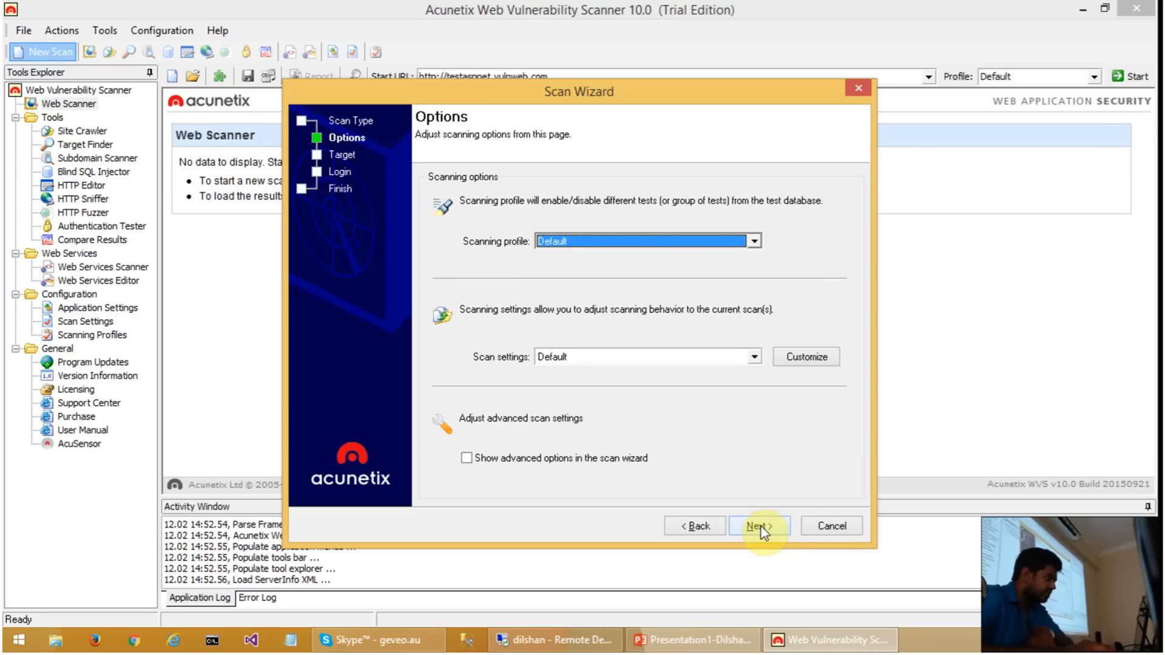
Review the available scanning profiles and keep the Default profile selected
left_click(754, 241)
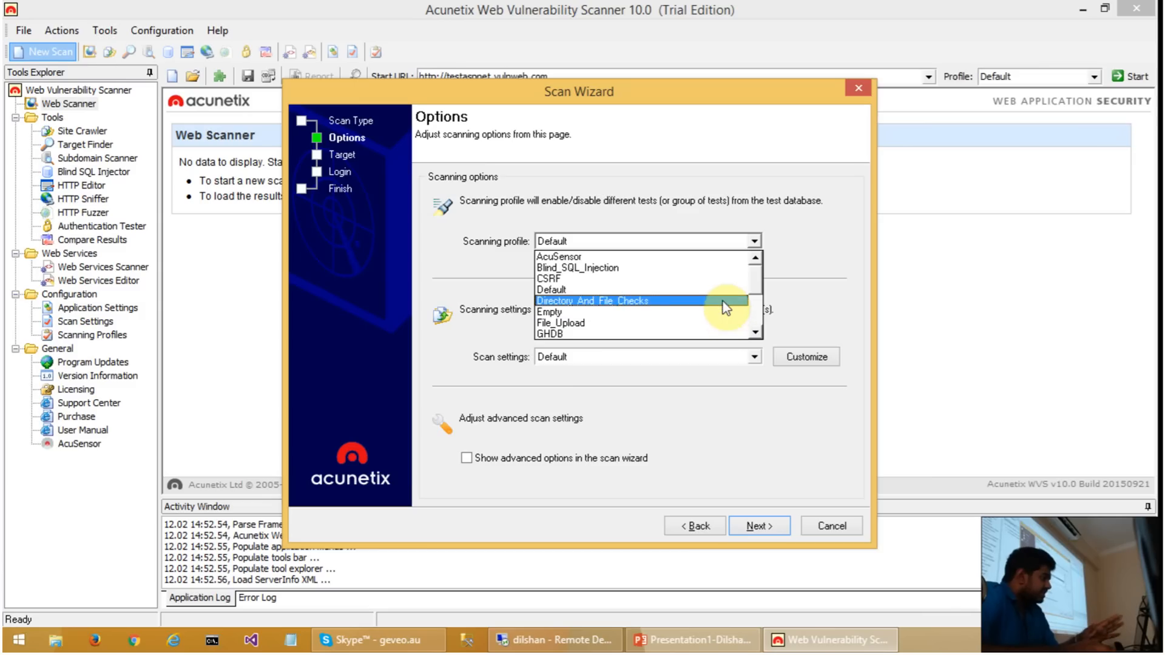
mouse_move(755, 278)
left_mouse_down()
mouse_move(759, 308)
mouse_move(760, 267)
left_mouse_up()
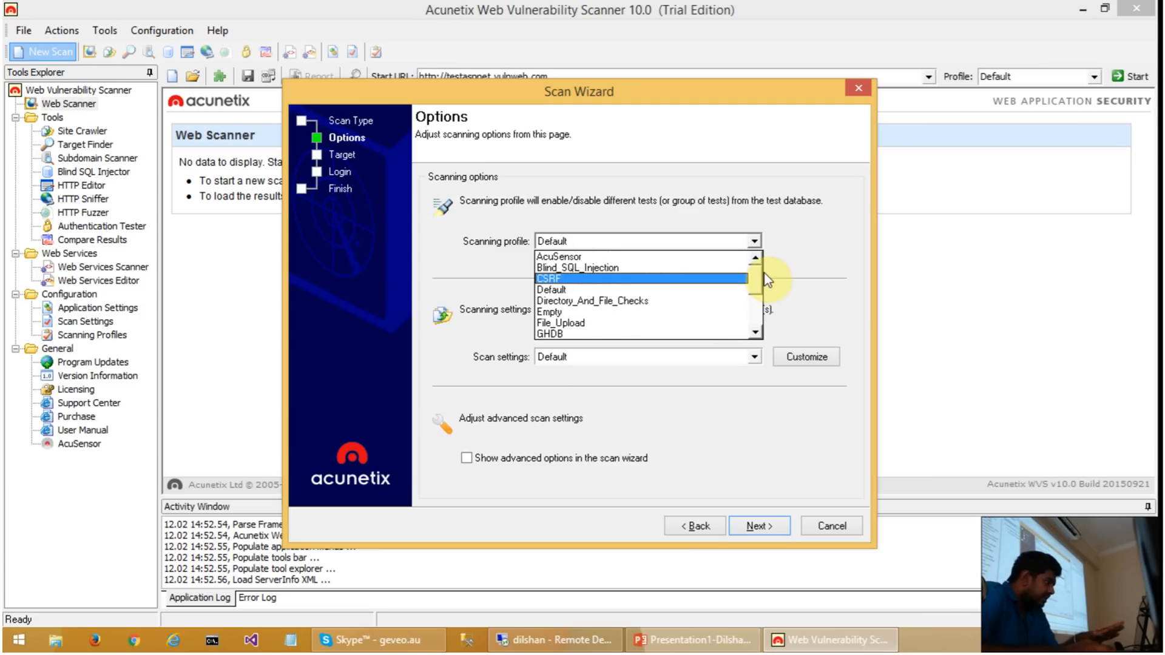
left_click(587, 294)
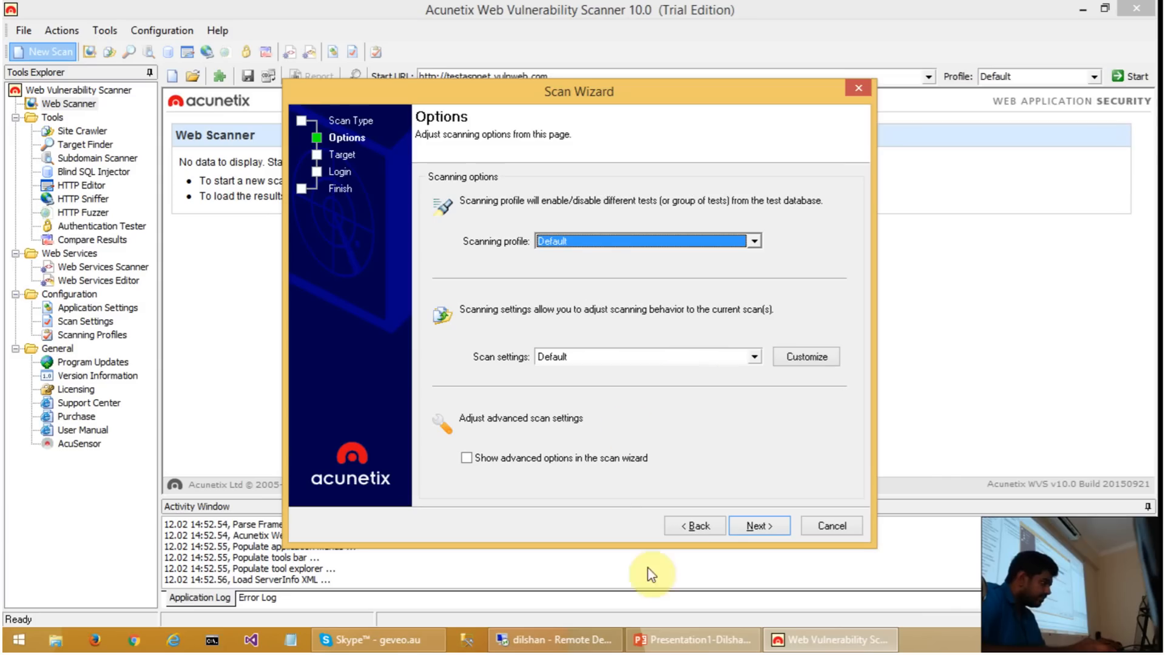
Accept the detected target information, leave the login sequence unset, and launch the scan with CASE insensitive crawling enabled
left_click(763, 526)
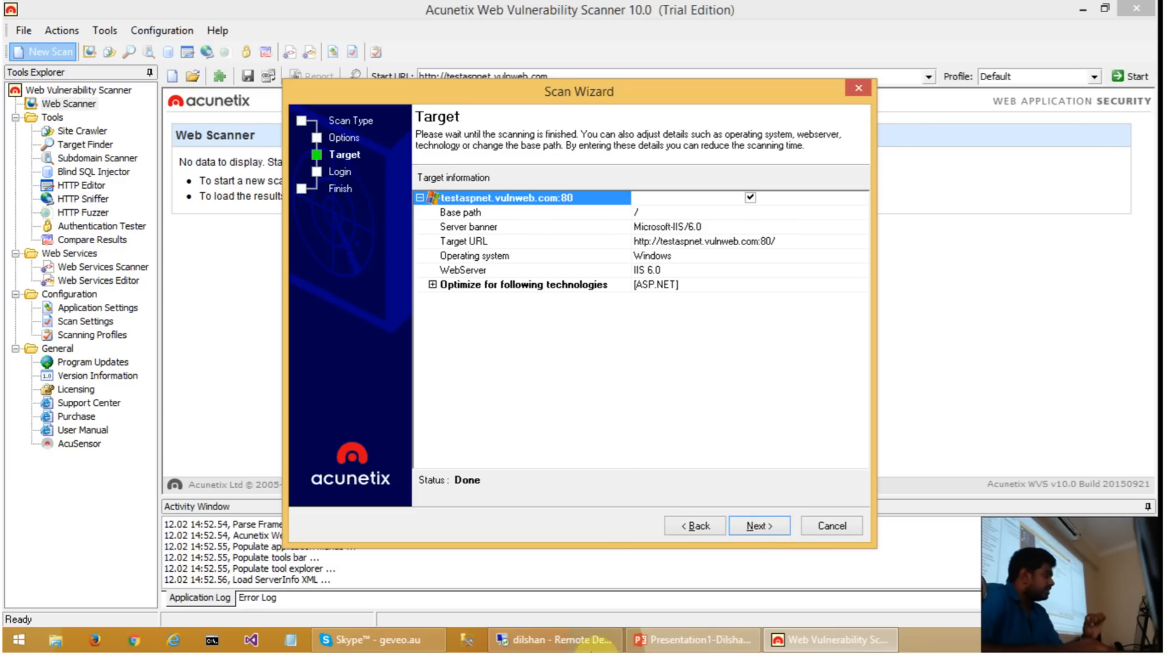
left_click(761, 526)
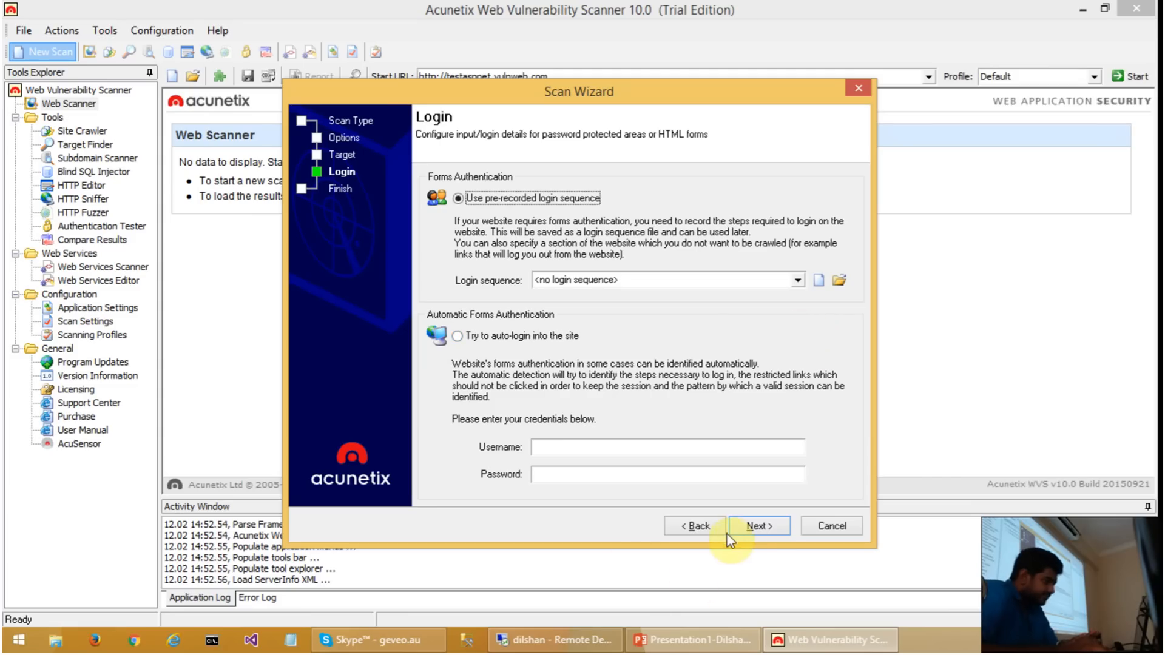
left_click(750, 526)
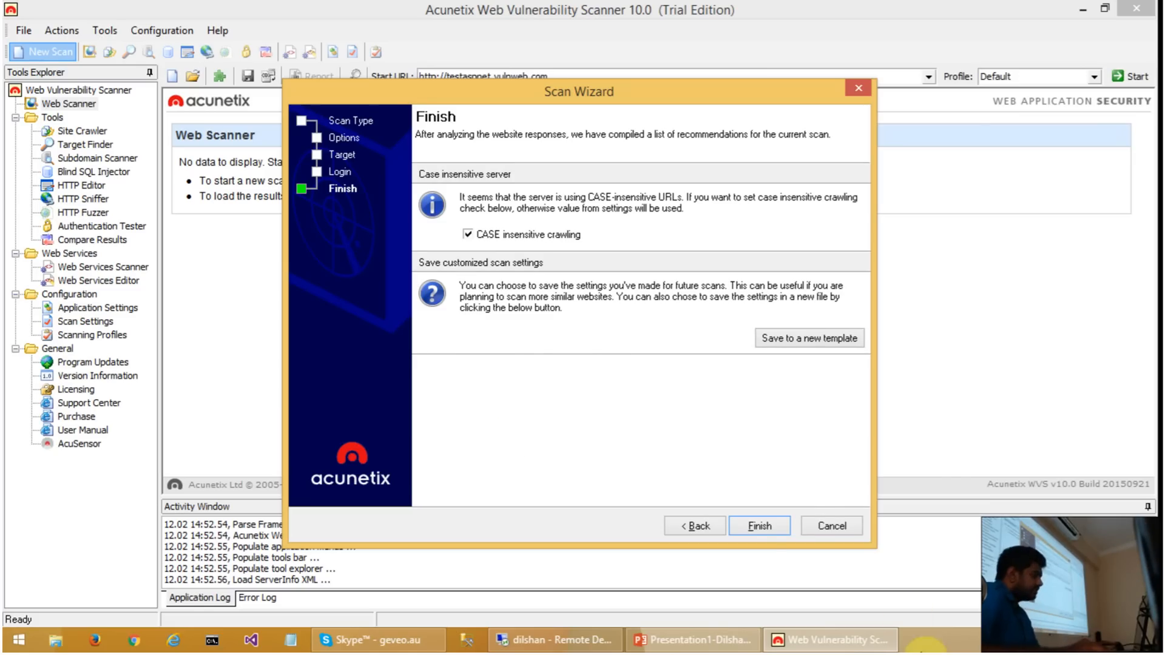
left_click(760, 526)
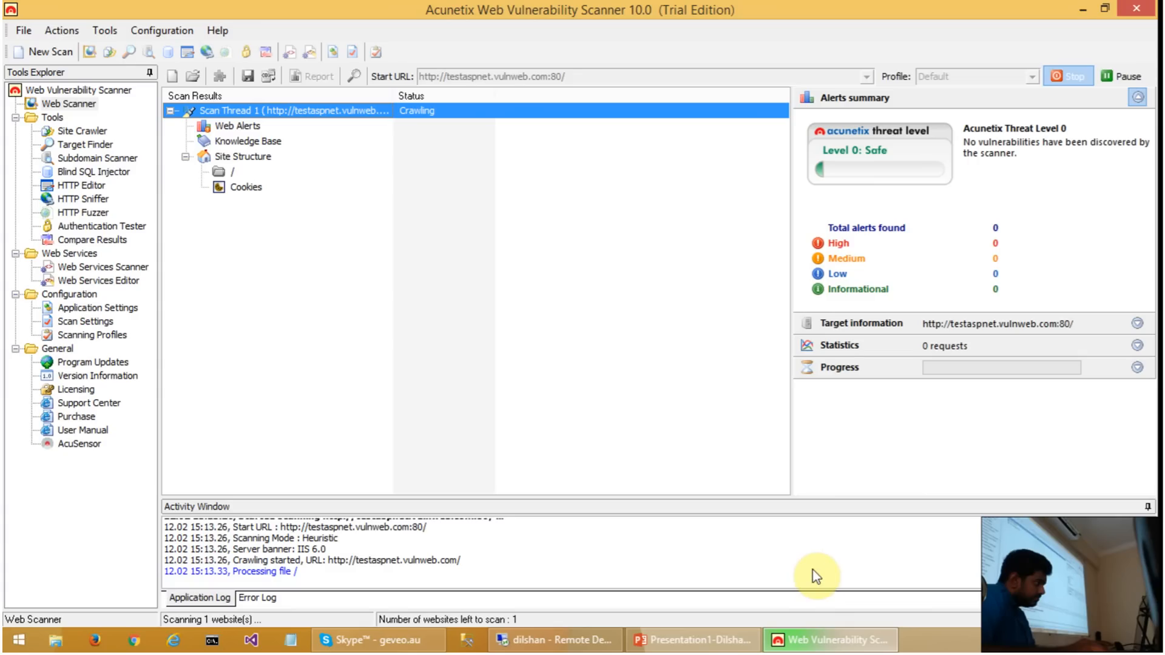
Switch to the Remote Desktop session in full screen and open the Online Vulnerability Scanner form for adding a scan target
left_click(588, 634)
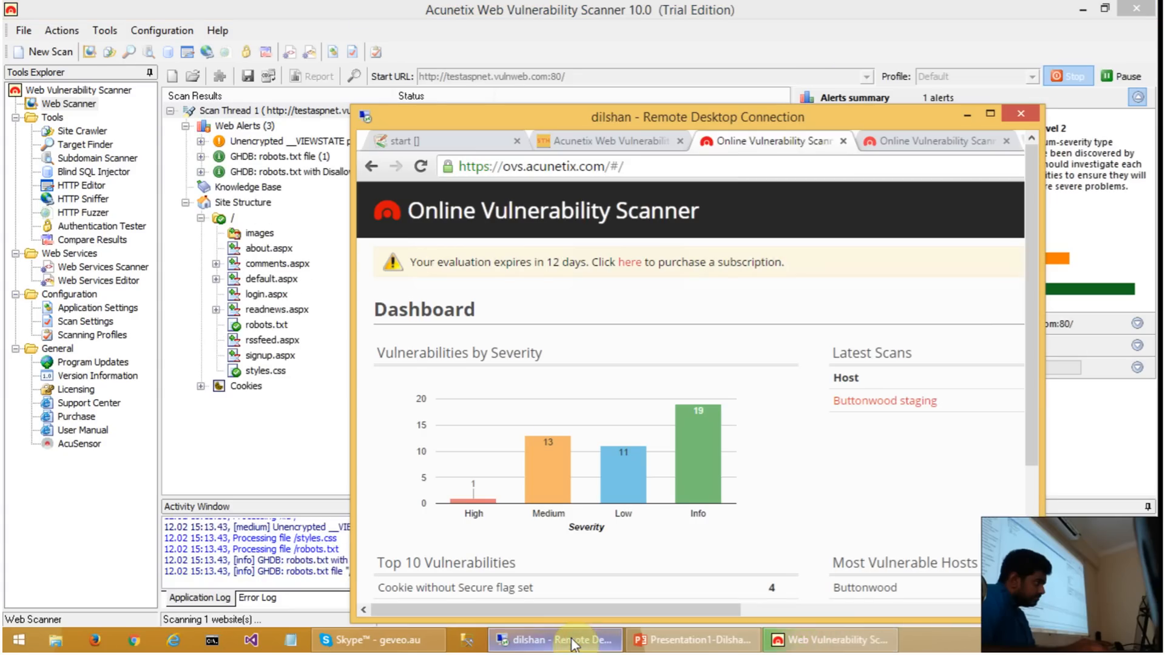
left_click(990, 115)
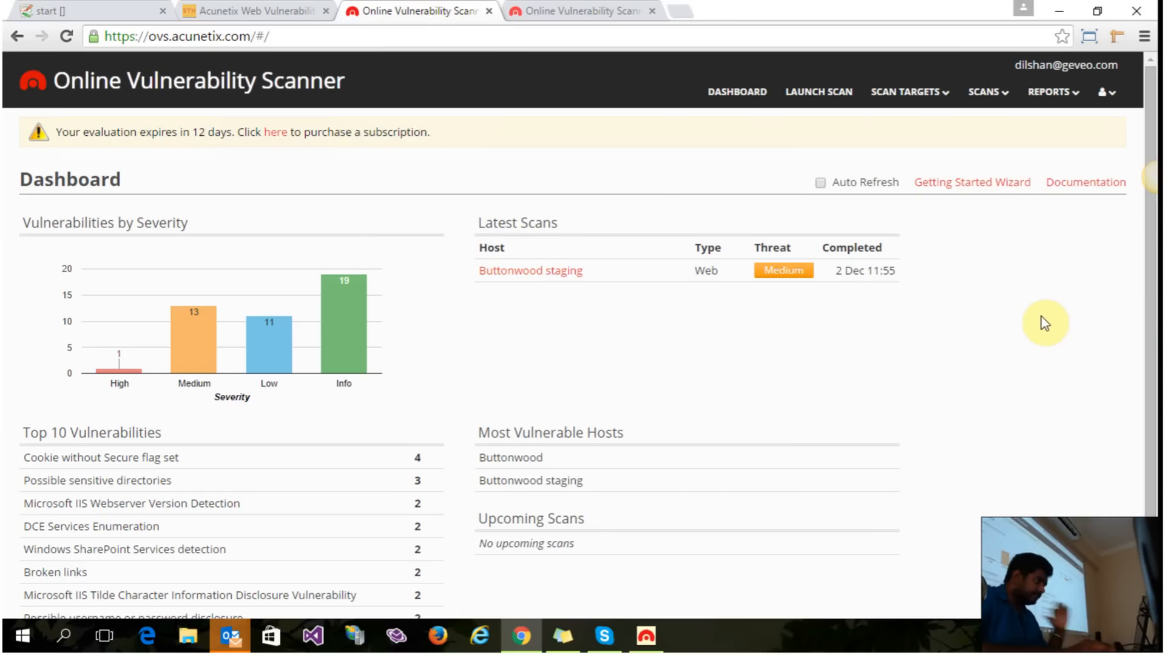
left_click(905, 92)
left_click(895, 126)
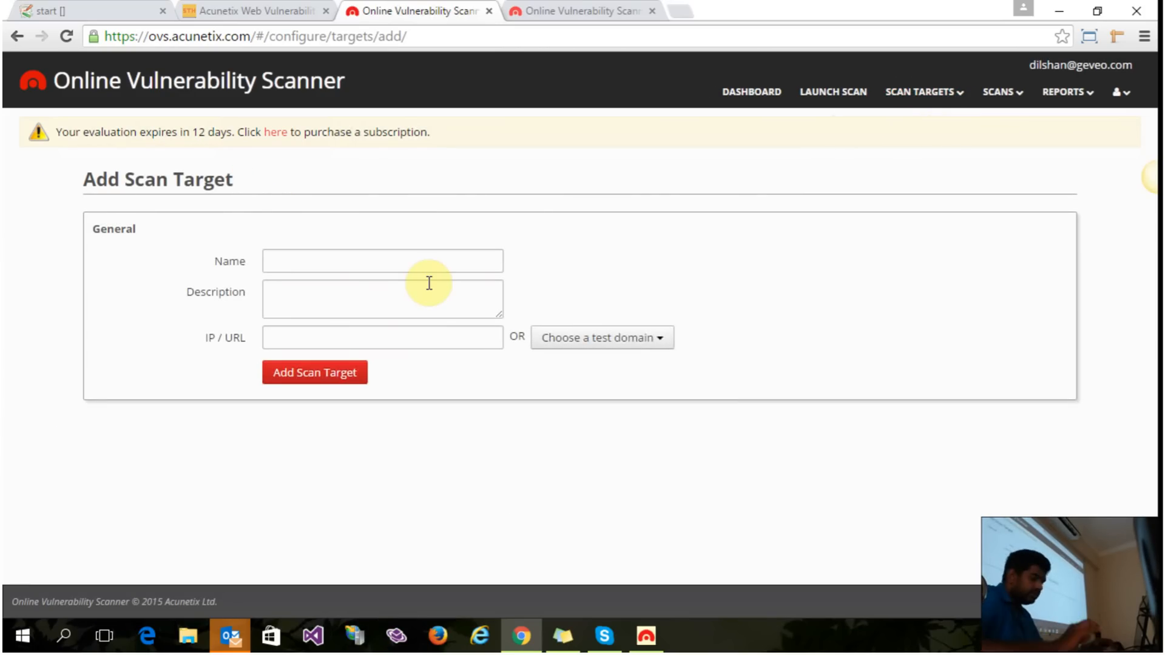
left_click(371, 262)
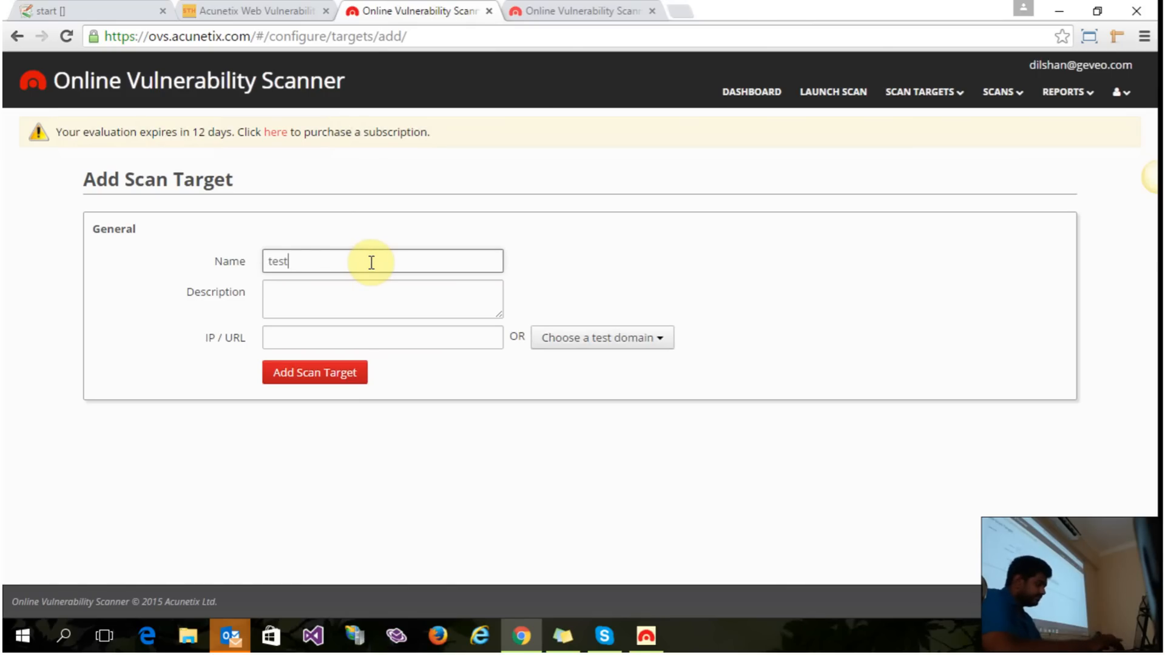
type("testdemo")
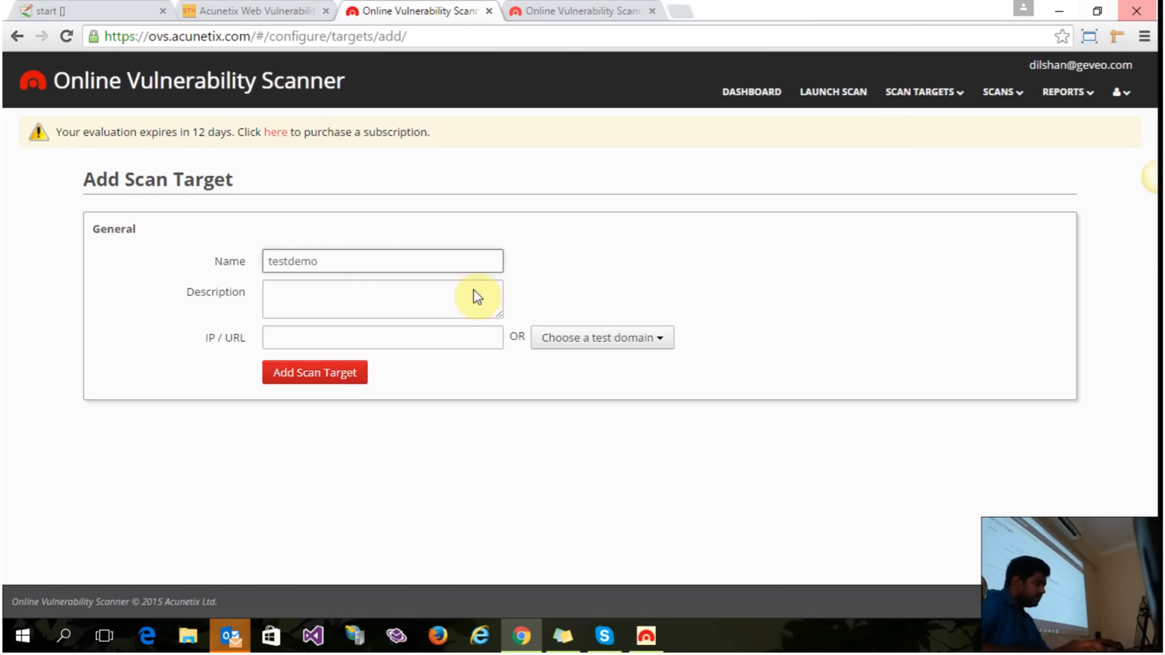
left_click(312, 309)
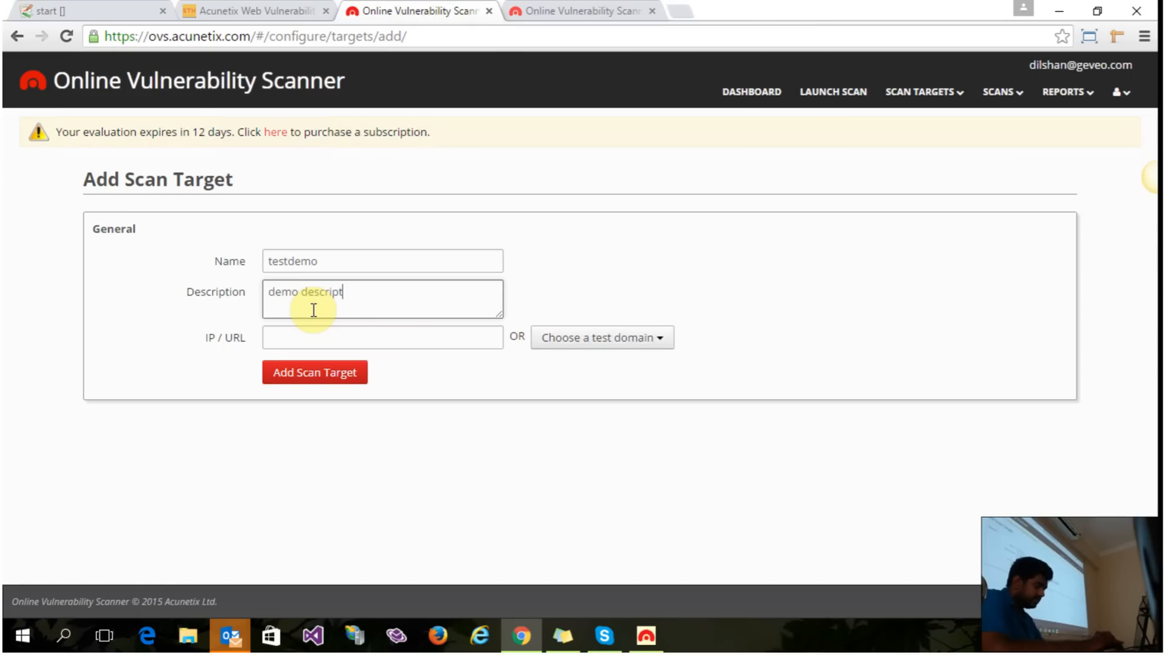
left_click(397, 342)
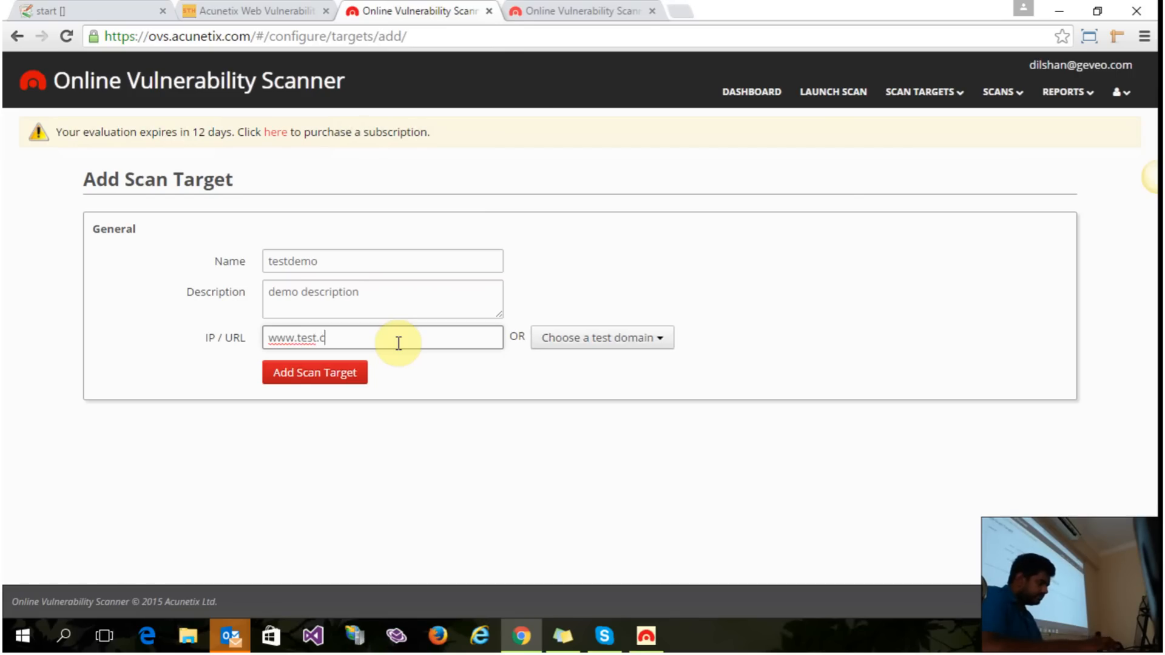
left_click(331, 370)
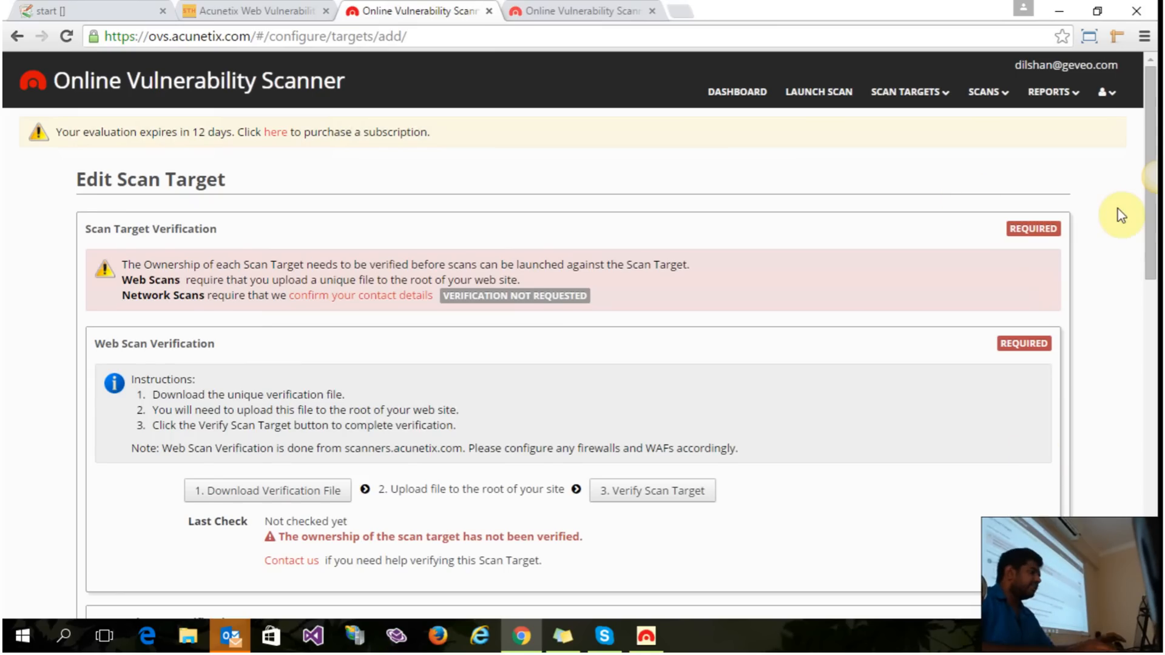
Examine the web and network scan verification requirements of the new scan target
scroll(1120, 209, "down", 2)
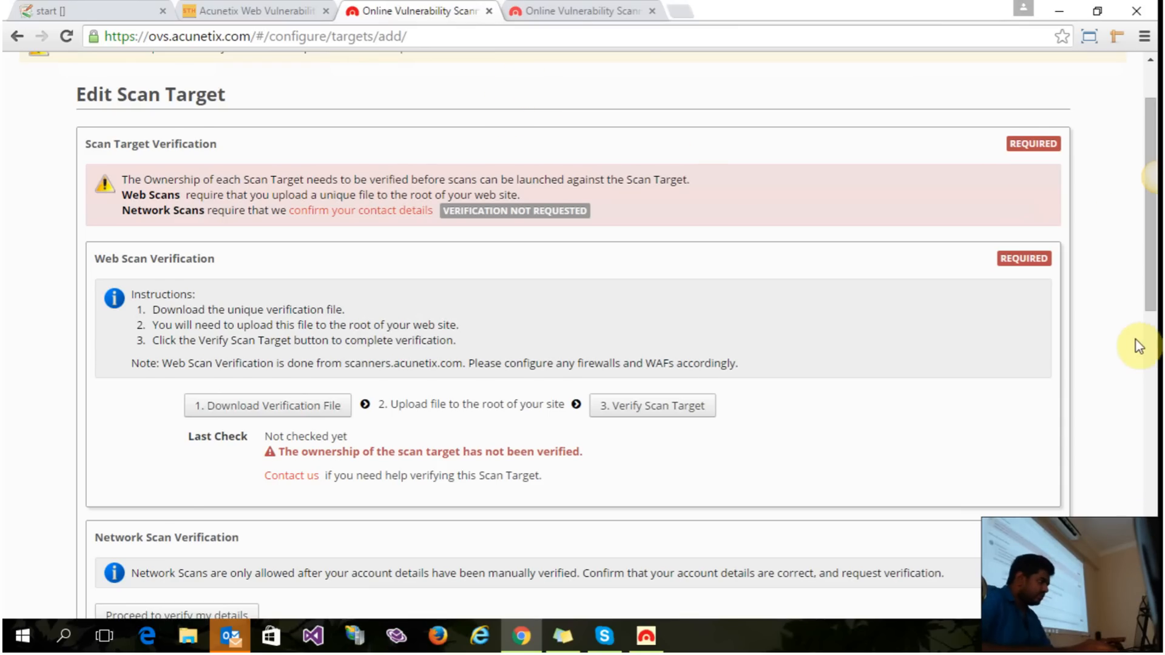
scroll(1133, 343, "down", 1)
scroll(1116, 345, "up", 1)
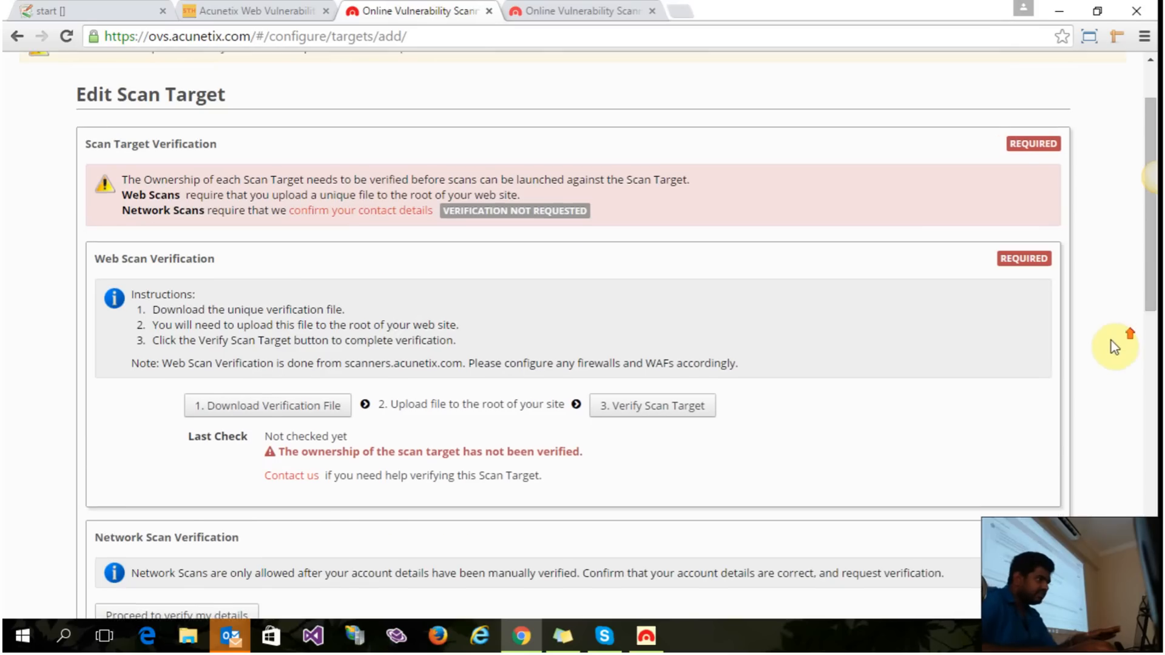
scroll(1111, 341, "up", 1)
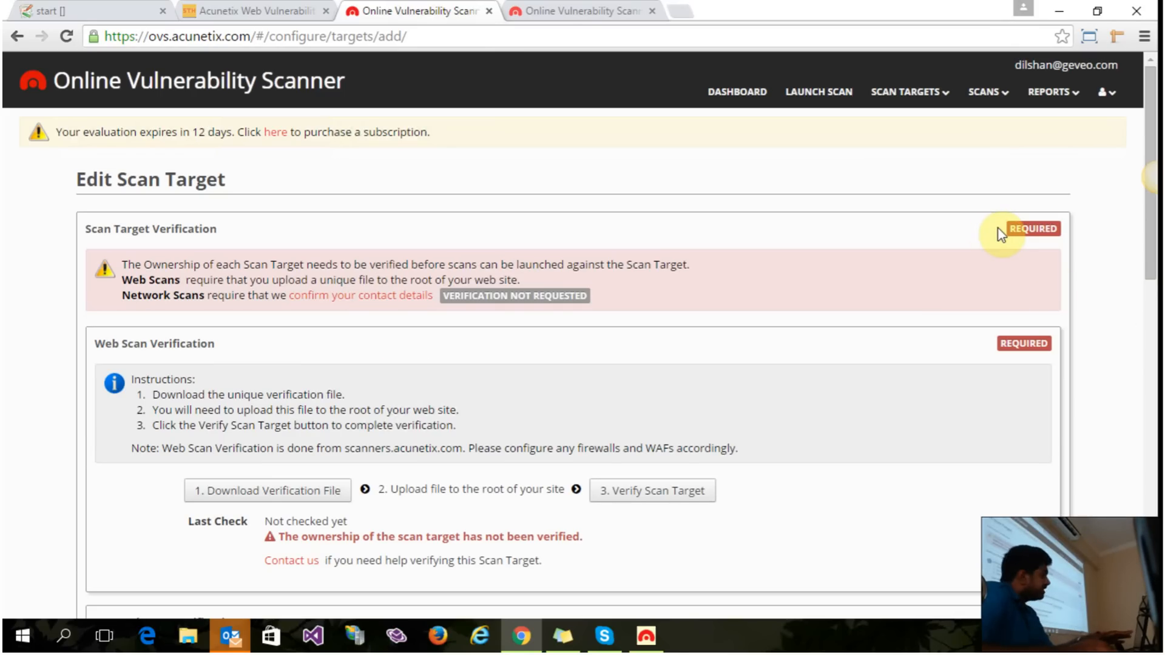
scroll(1089, 316, "down", 2)
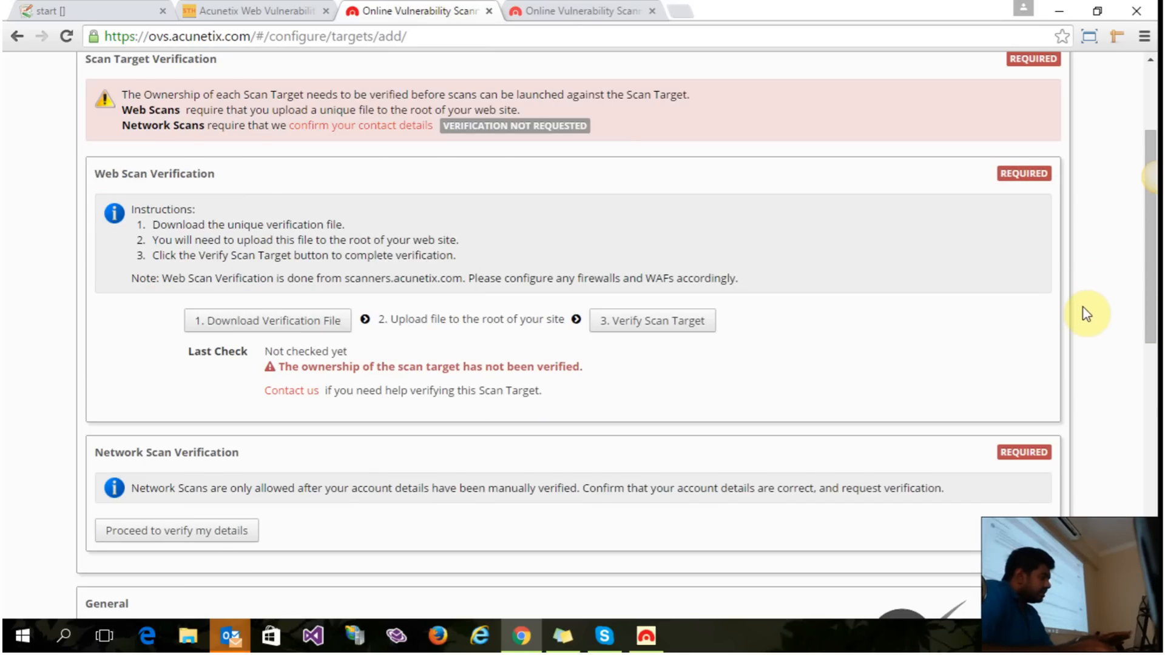
scroll(1088, 311, "down", 2)
scroll(1046, 227, "up", 4)
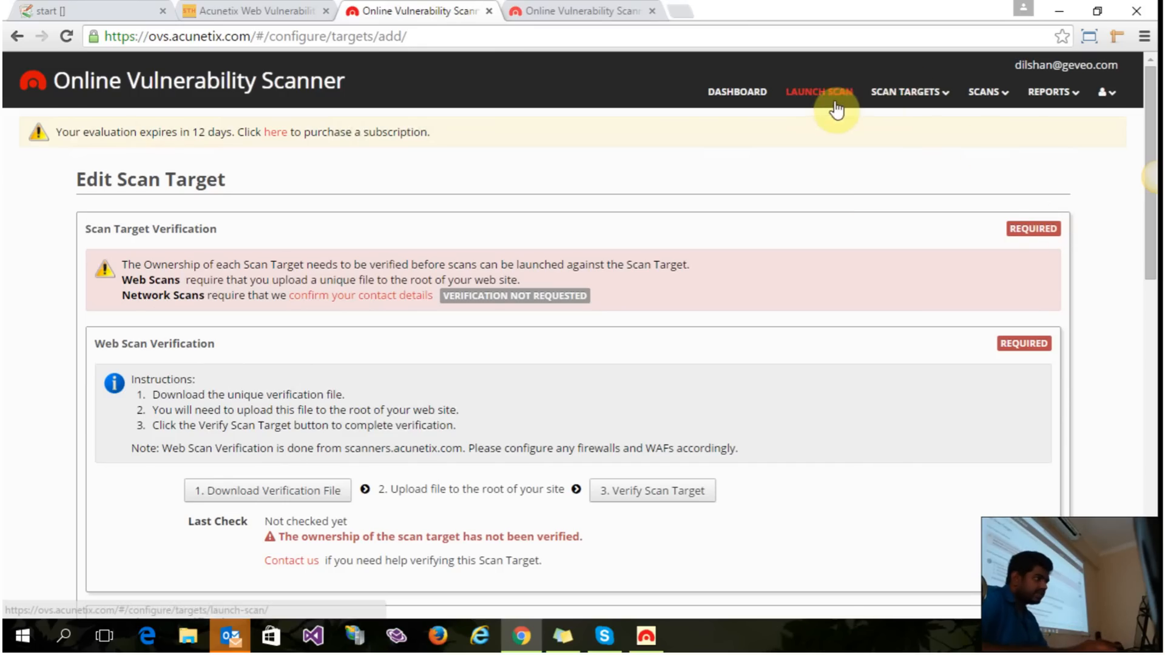
List all scan targets and open the Buttonwood staging target in a new browser tab
left_click(978, 99)
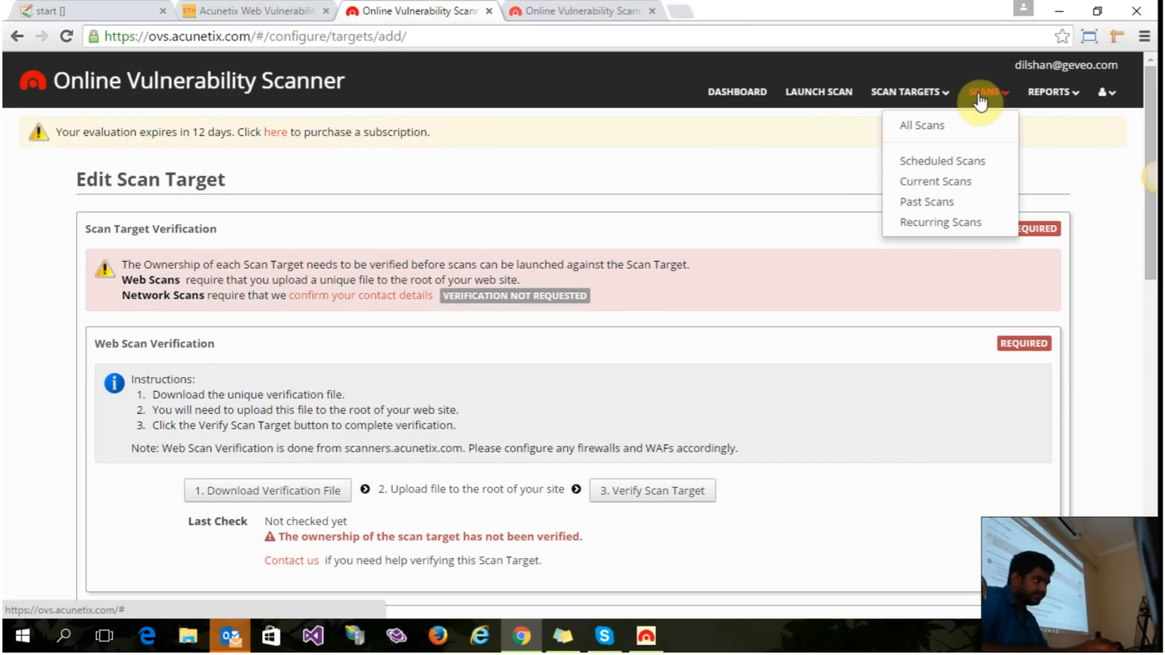
left_click(905, 92)
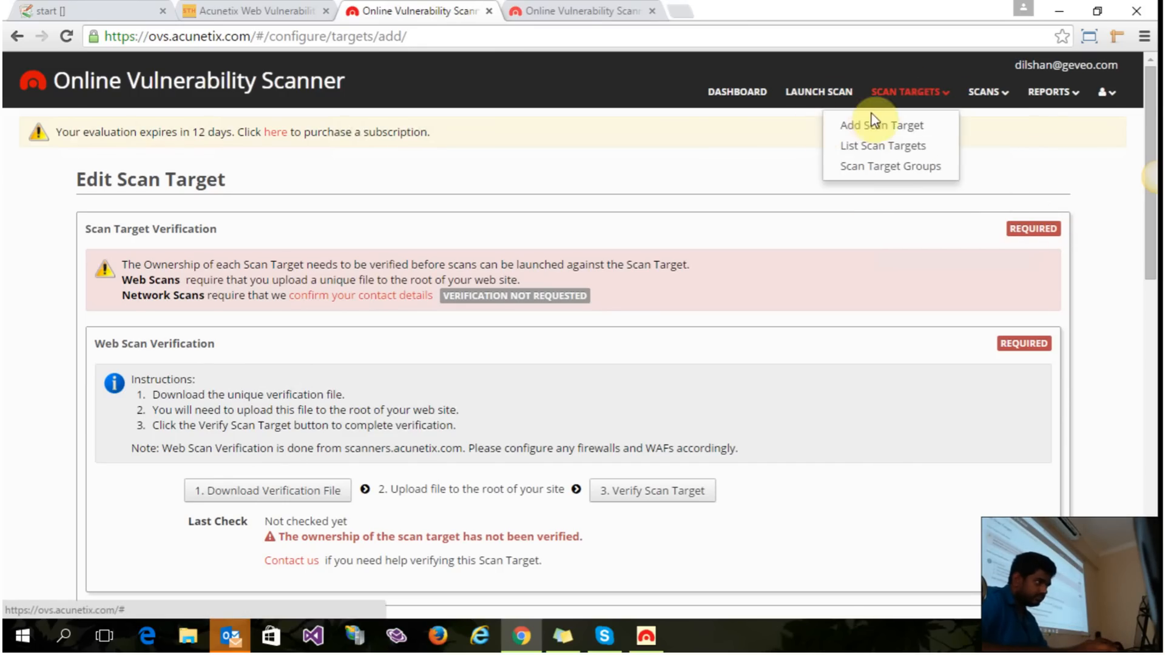
left_click(885, 149)
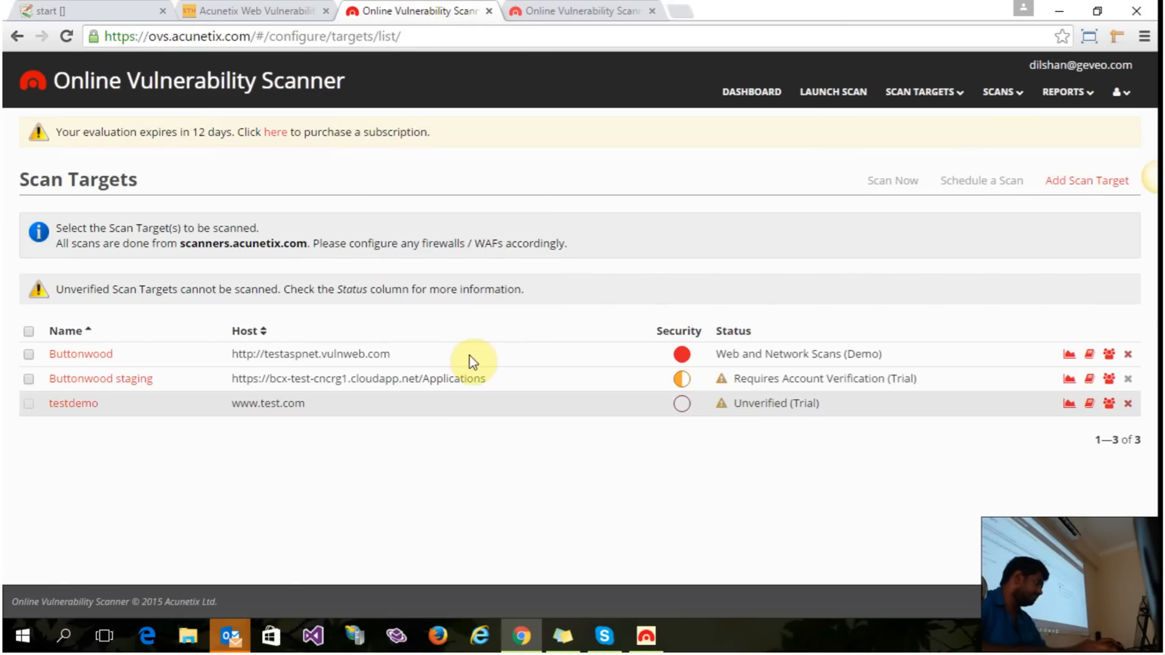
right_click(85, 385)
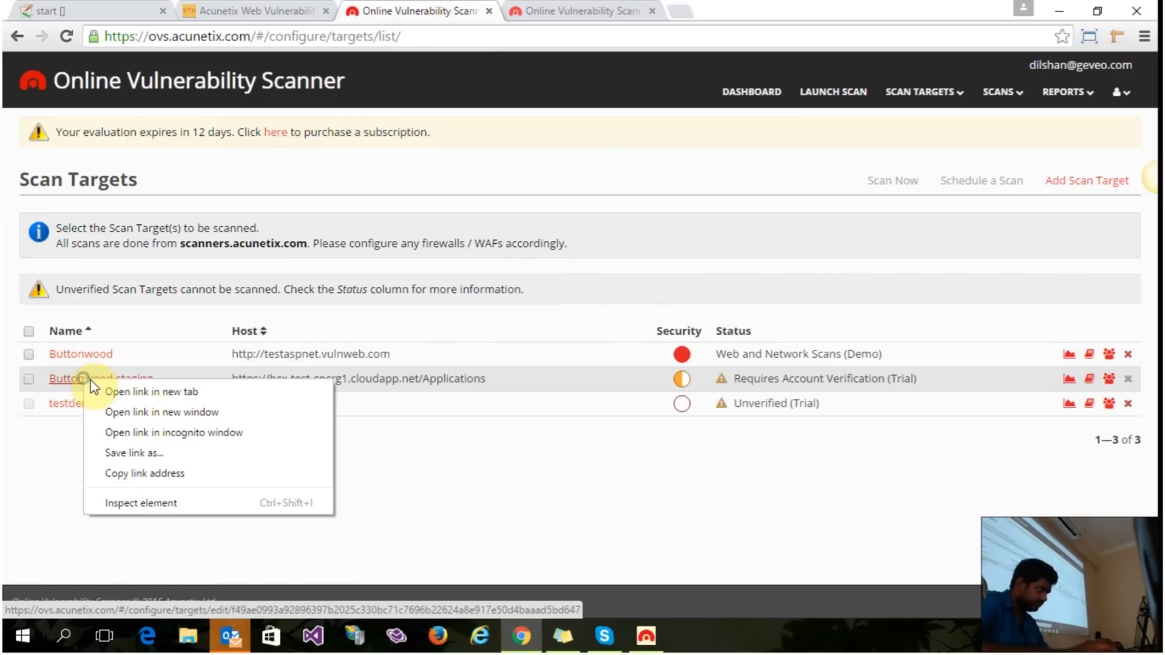
left_click(122, 393)
left_click(519, 9)
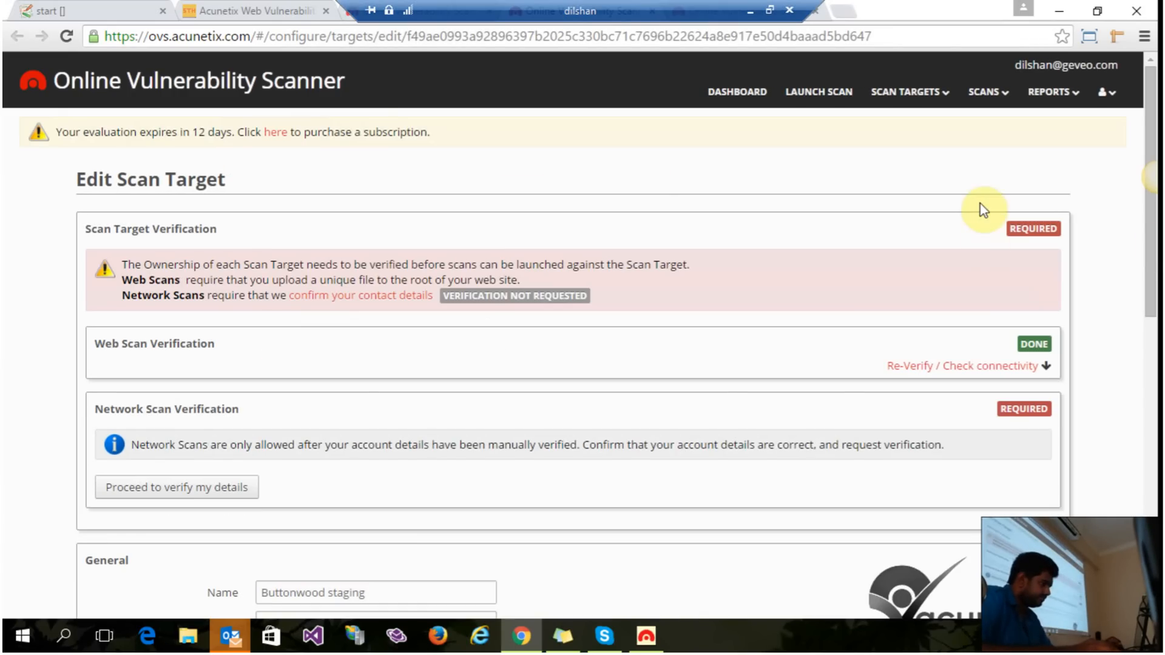
Review the Buttonwood staging target's scan settings and expand its web scan re-verification and connectivity details
scroll(981, 209, "down", 5)
scroll(978, 206, "down", 5)
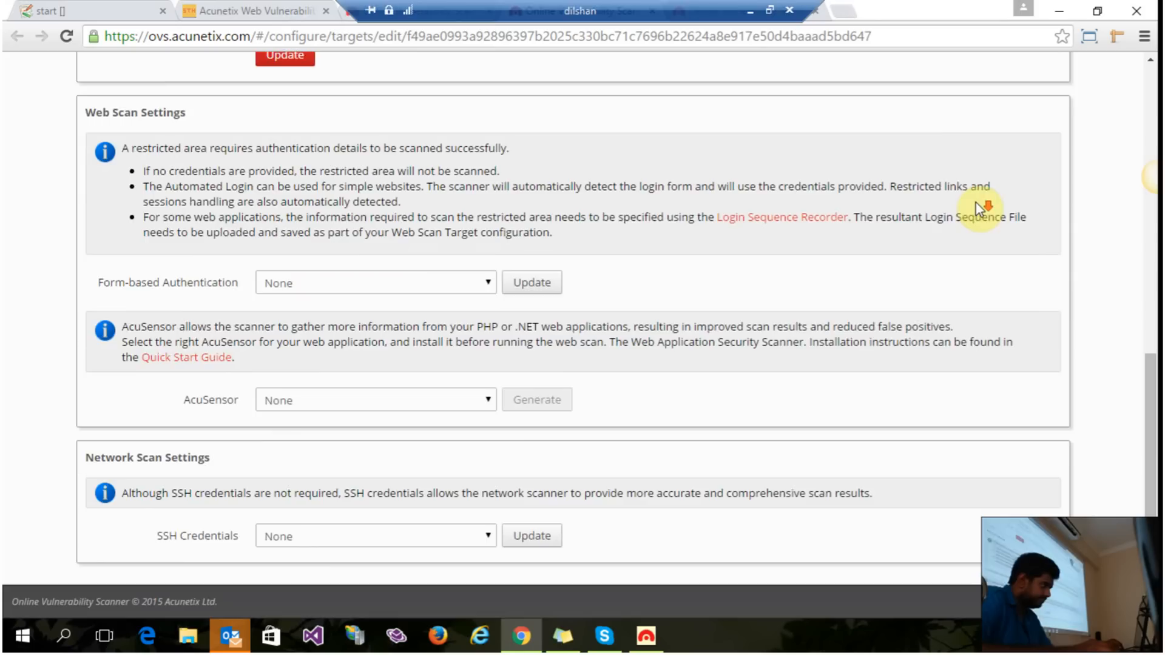
scroll(974, 203, "up", 6)
scroll(927, 216, "up", 3)
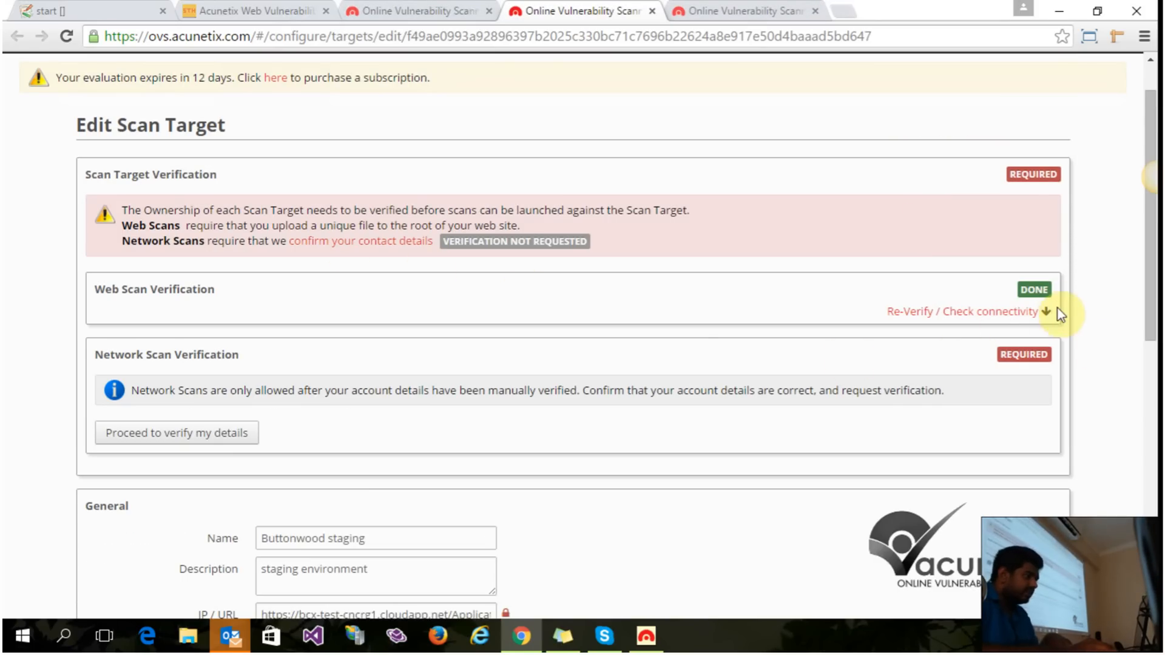
left_click(983, 312)
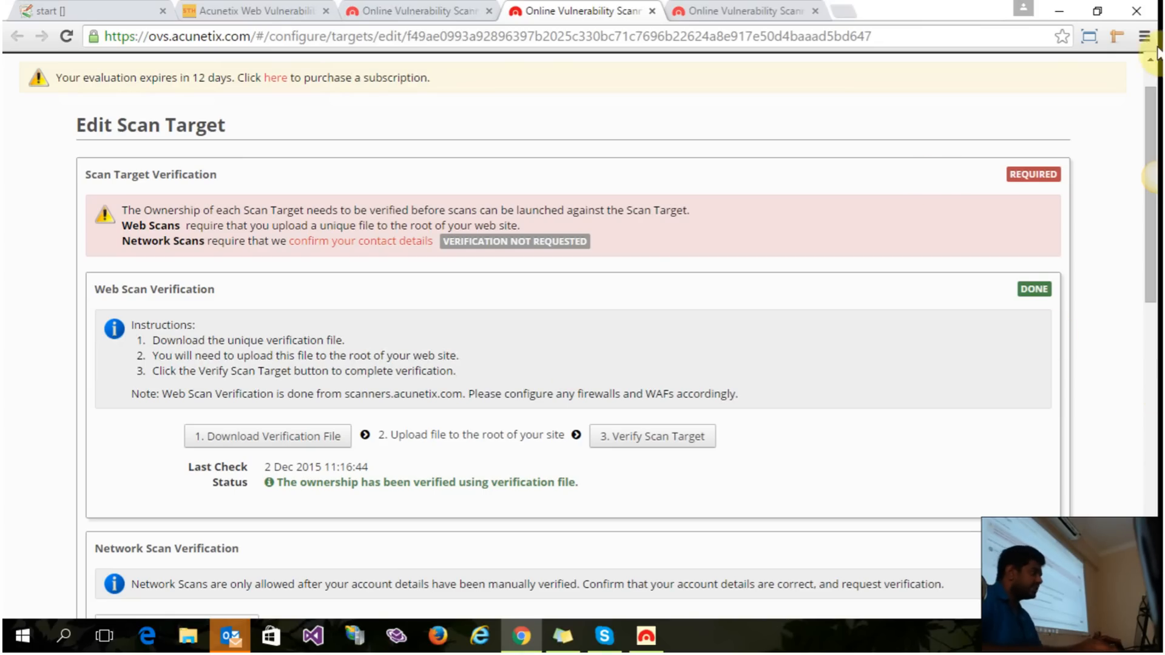
Launch a web Full Scan on the Buttonwood staging target, confirming authorisation to scan it and dismissing the notification
scroll(680, 224, "up", 1)
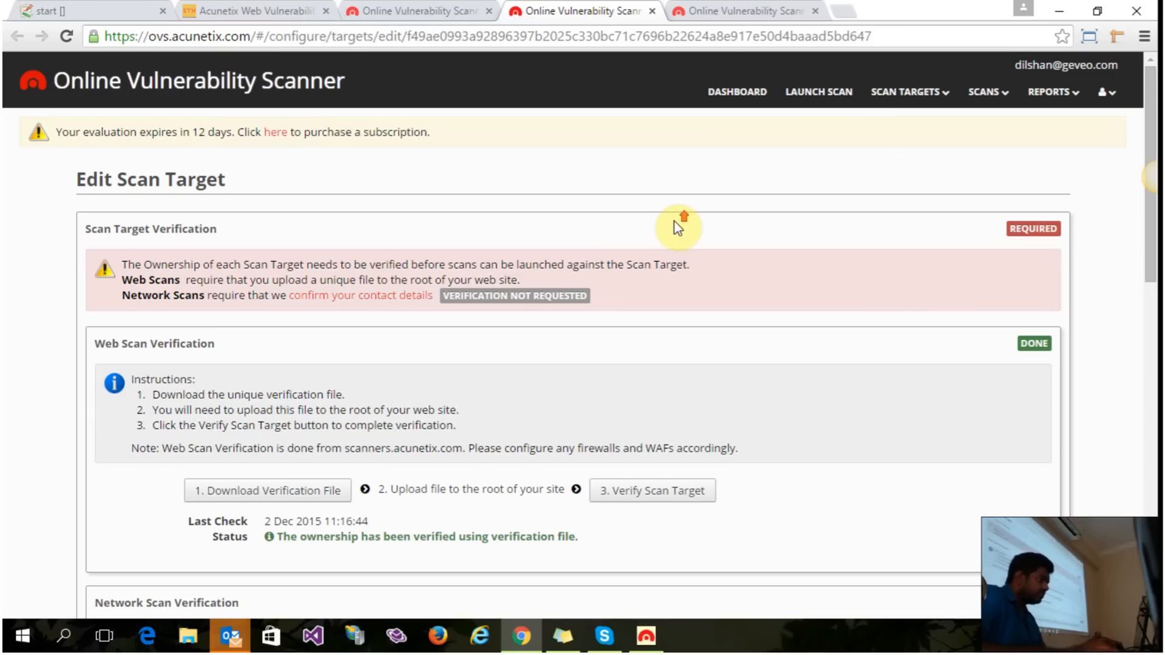
left_click(820, 91)
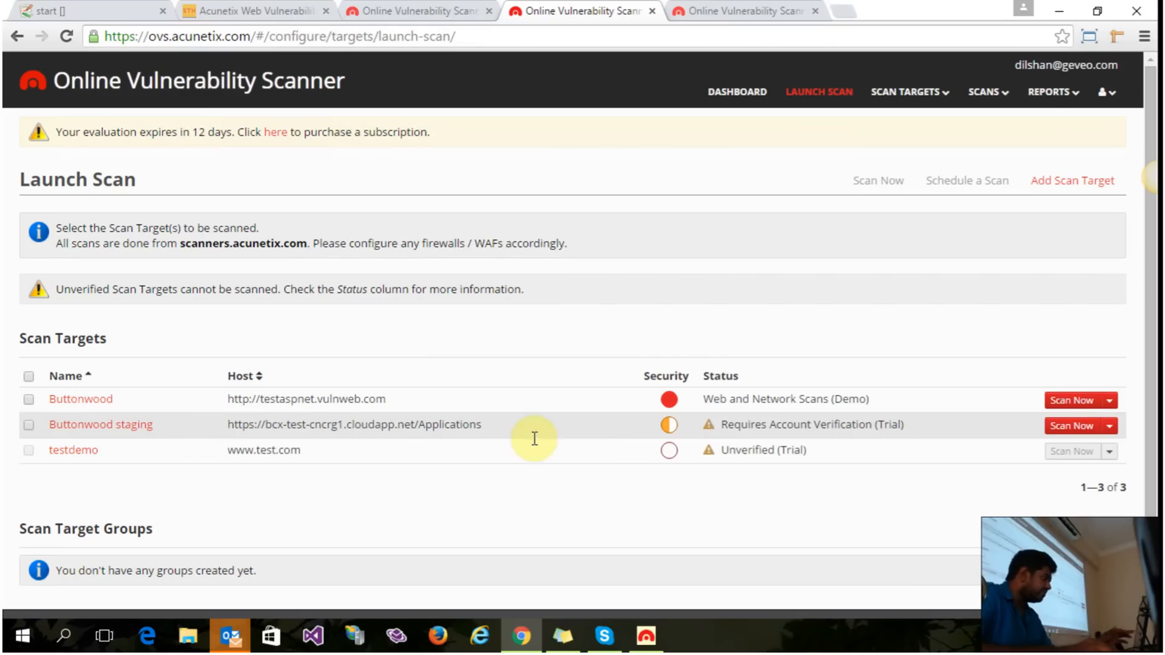
left_click(1069, 428)
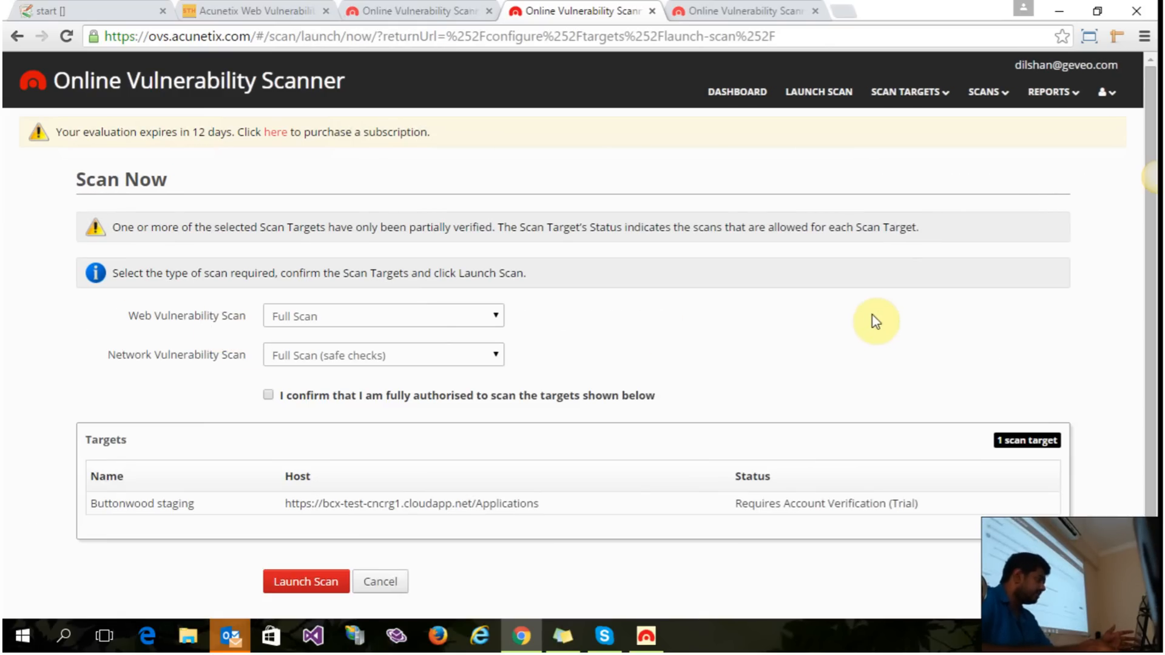
scroll(871, 312, "down", 1)
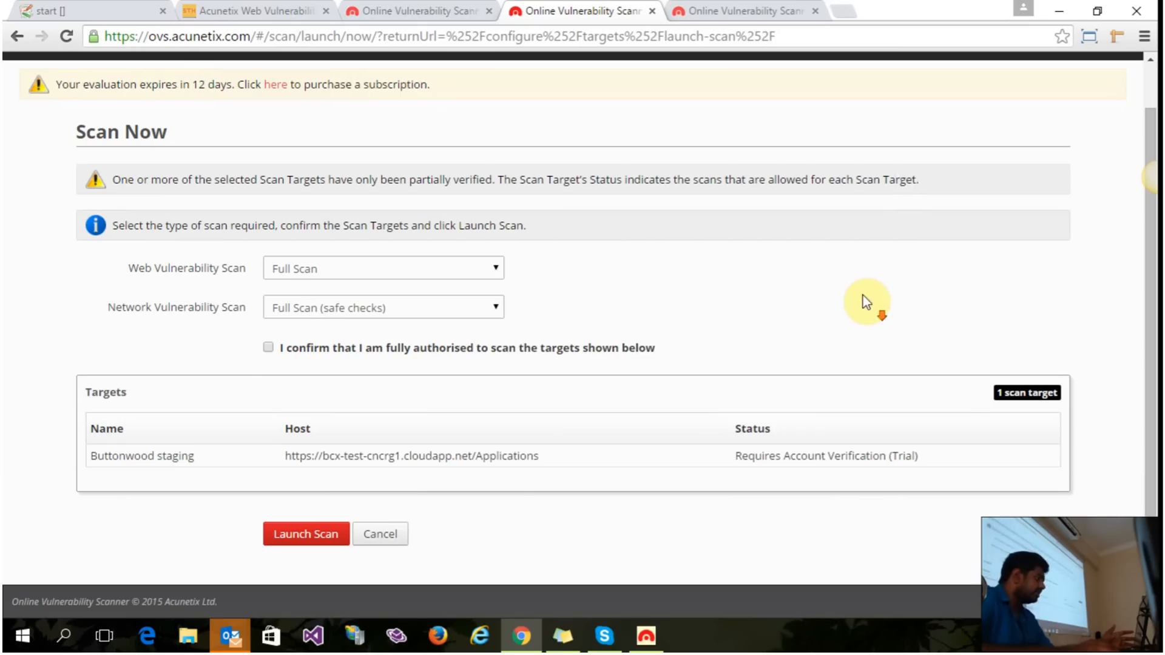
left_click(498, 273)
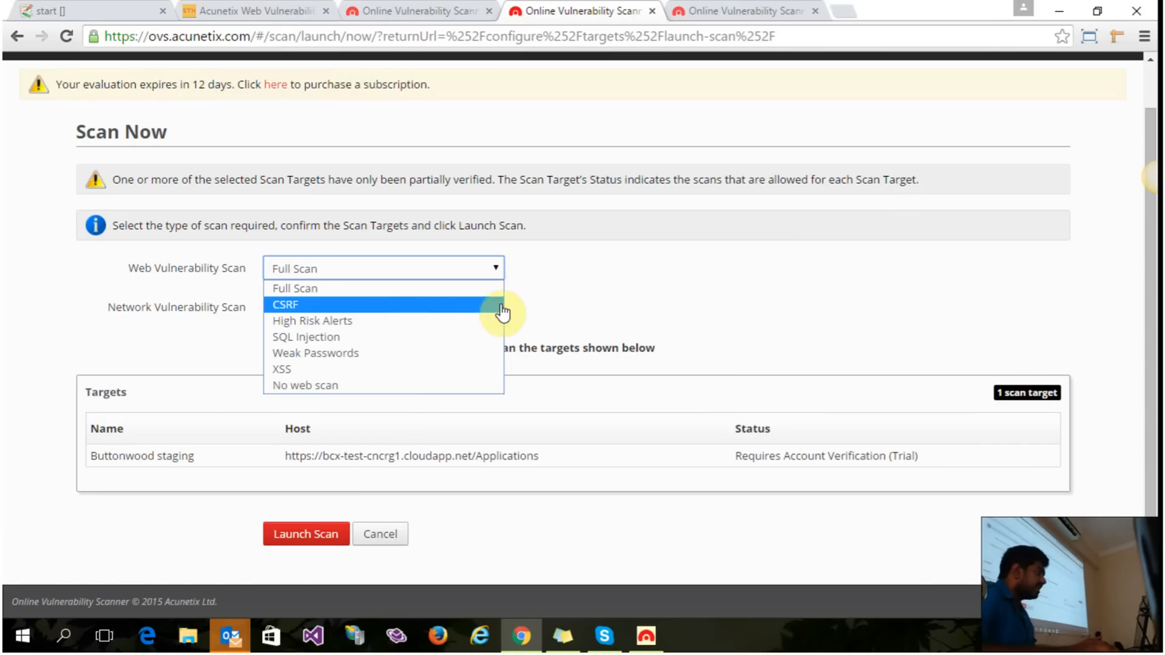
left_click(358, 288)
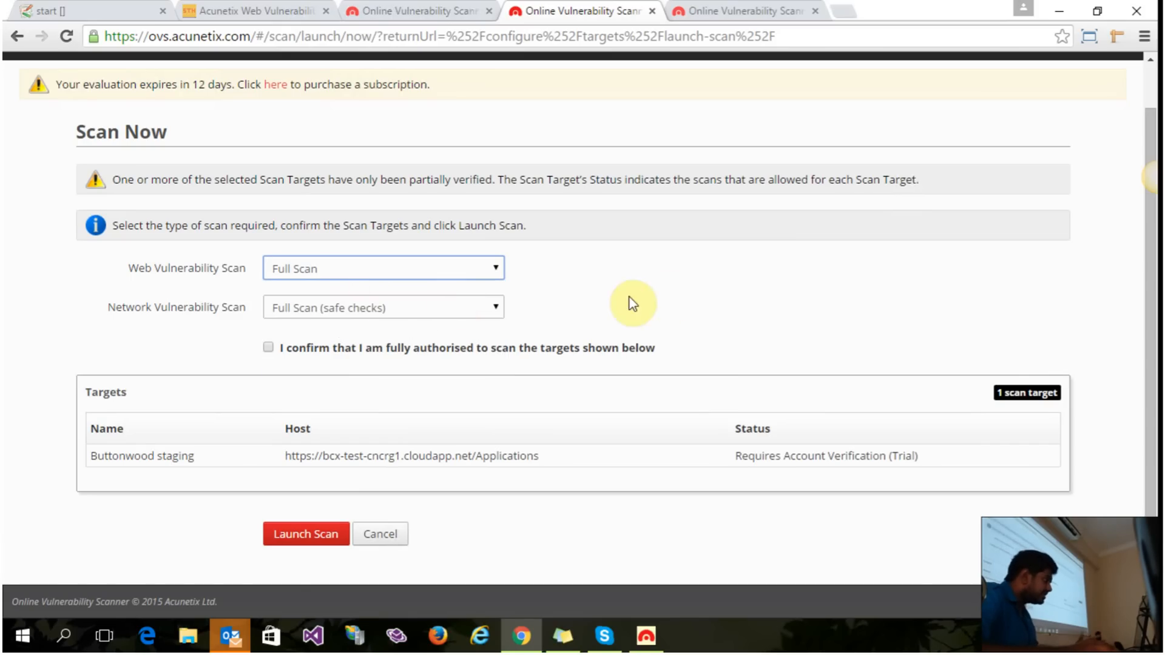
left_click(268, 347)
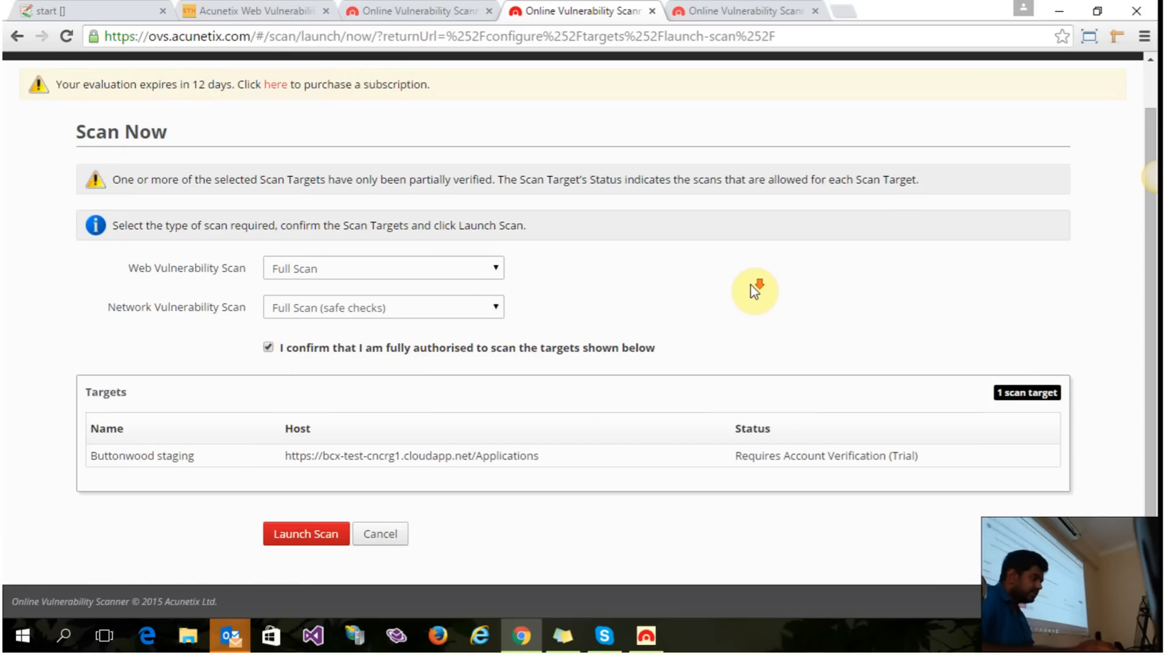
left_click(307, 534)
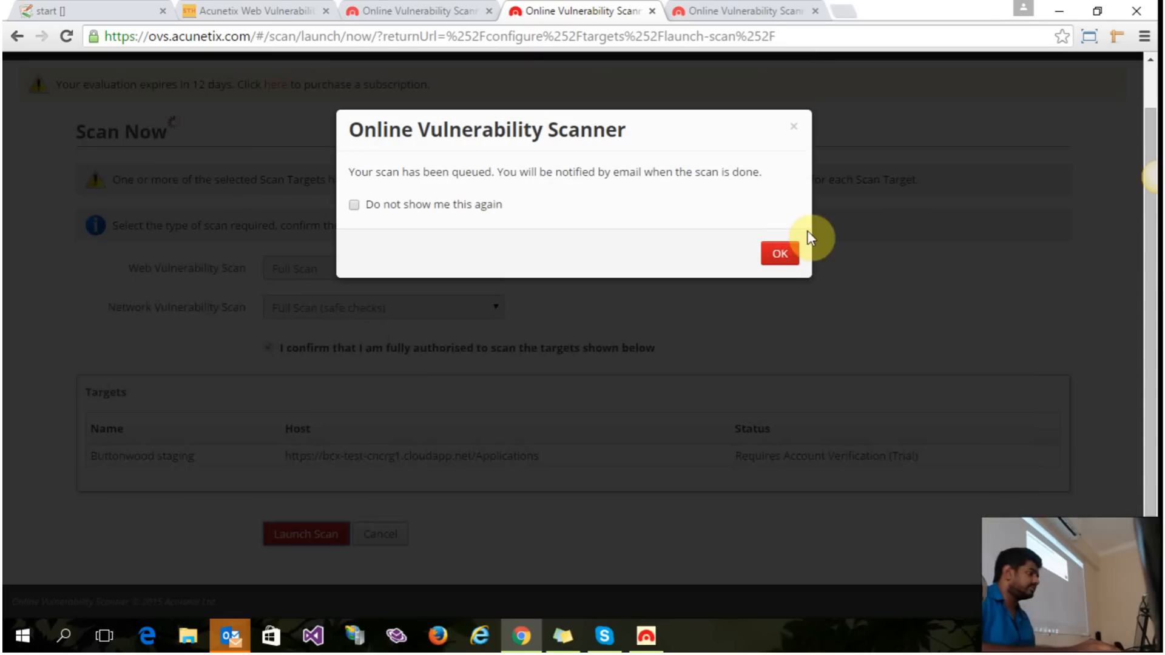
left_click(780, 254)
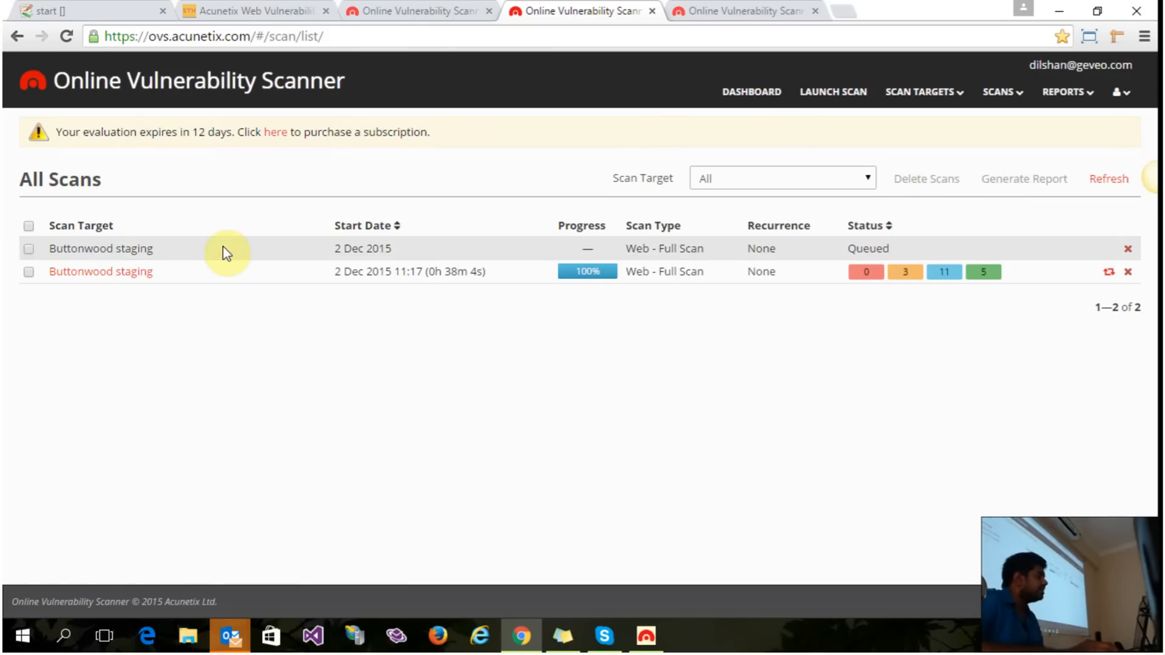
Open the completed Buttonwood staging scan's alerts and inspect the details of the RC4 cipher suites alert
left_click(112, 282)
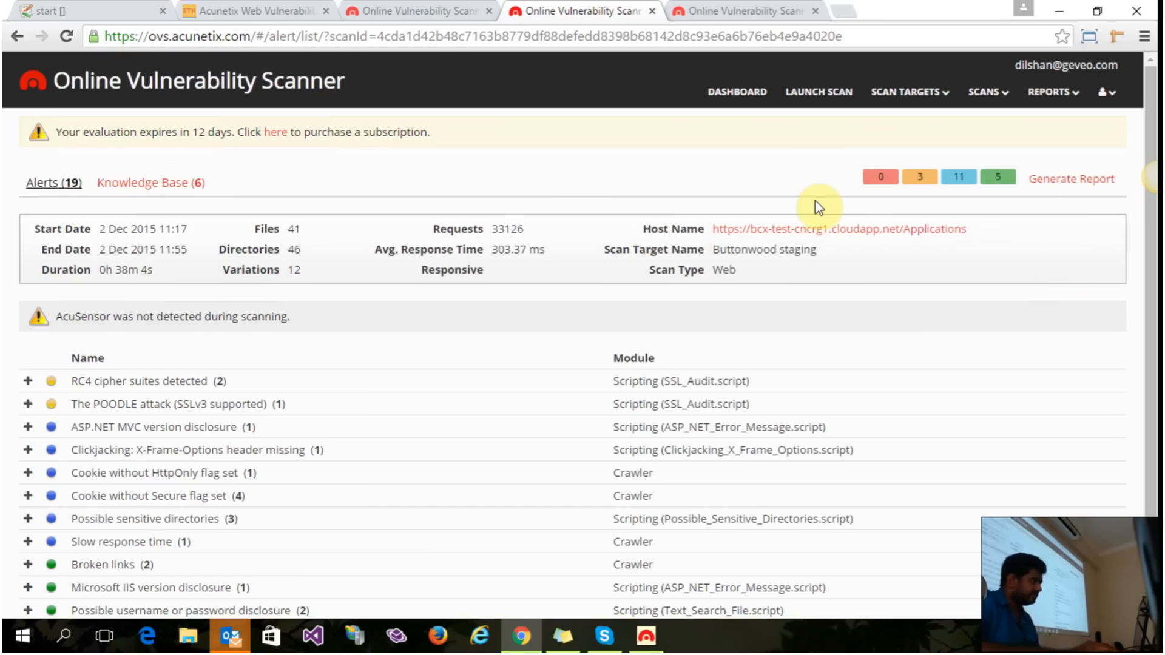
scroll(819, 207, "down", 3)
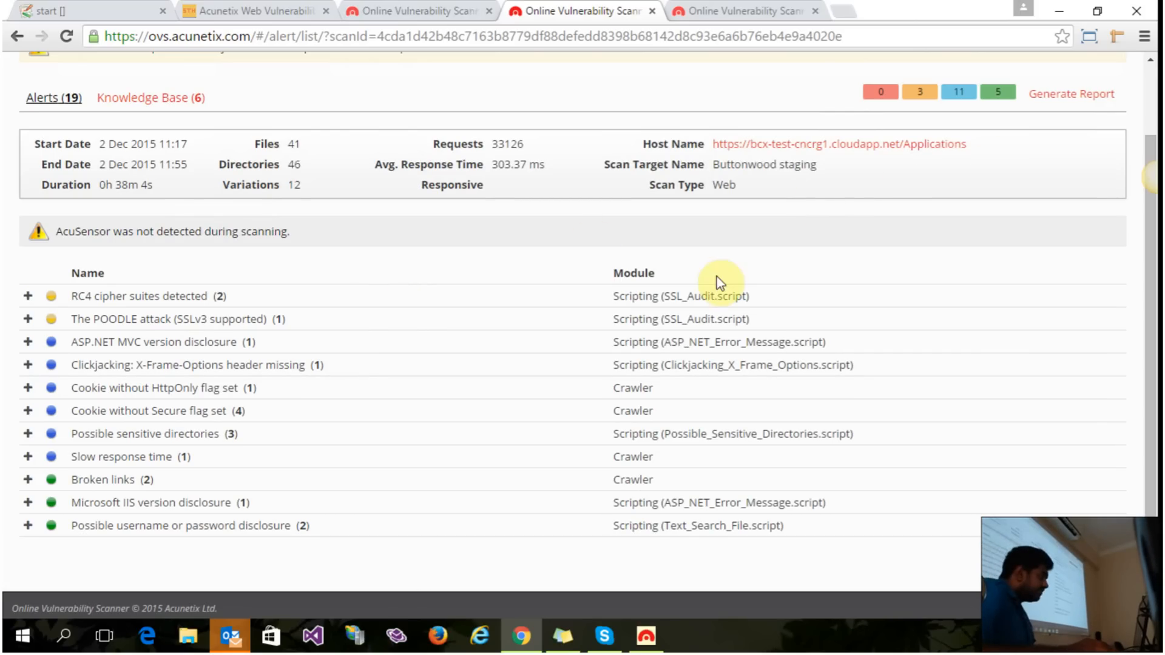
left_click(29, 297)
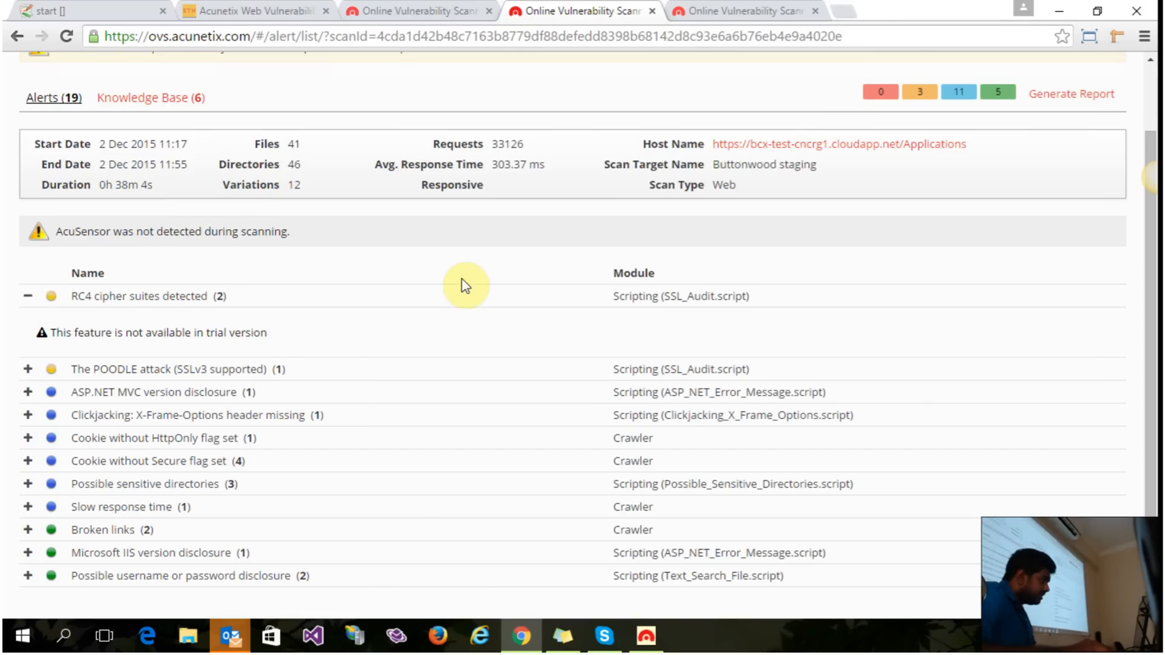
left_click(25, 297)
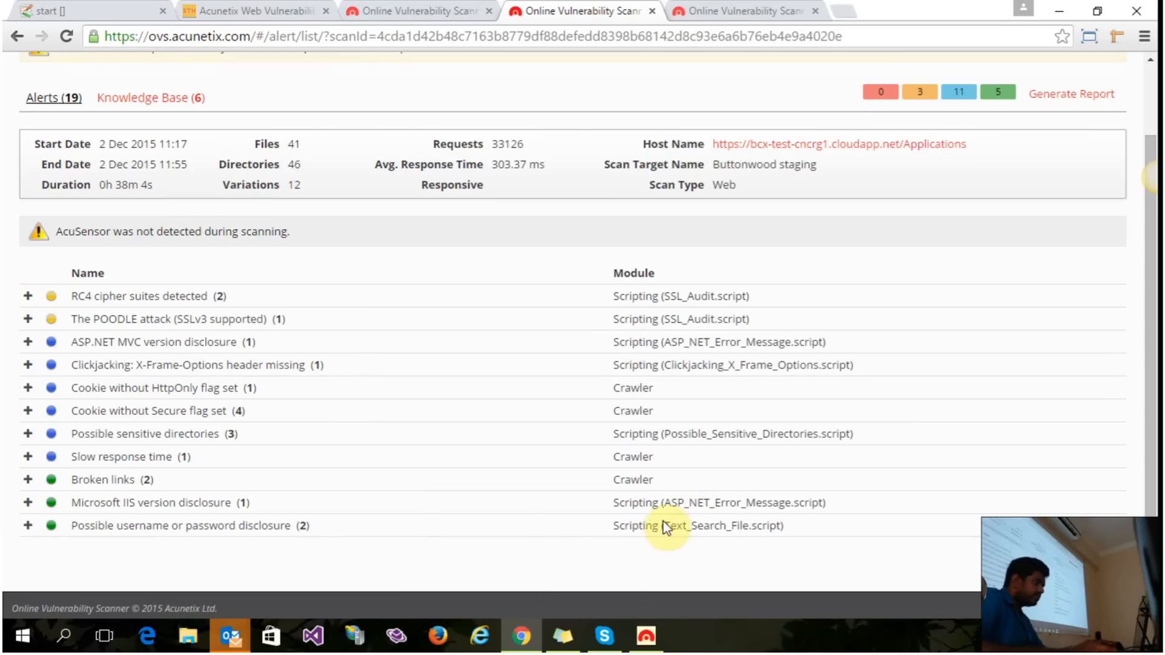
Switch to Acunetix Web Vulnerability Scanner and view variant 1 of the id parameter's Blind SQL Injection alert under /comments.aspx
left_click(655, 640)
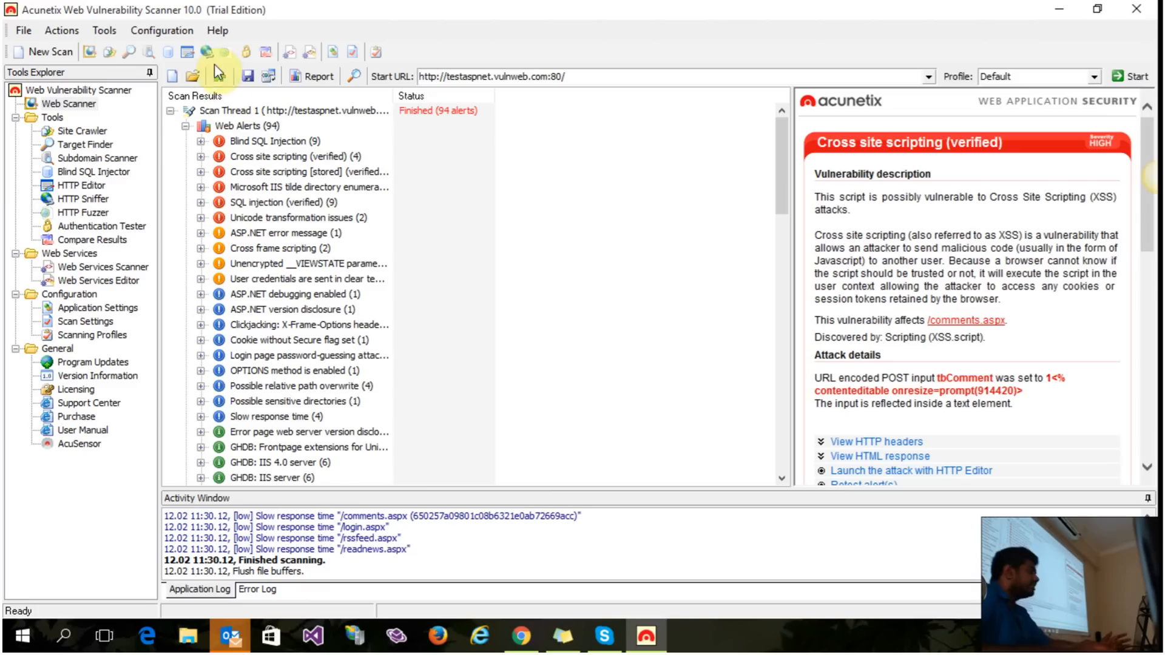
left_click(200, 141)
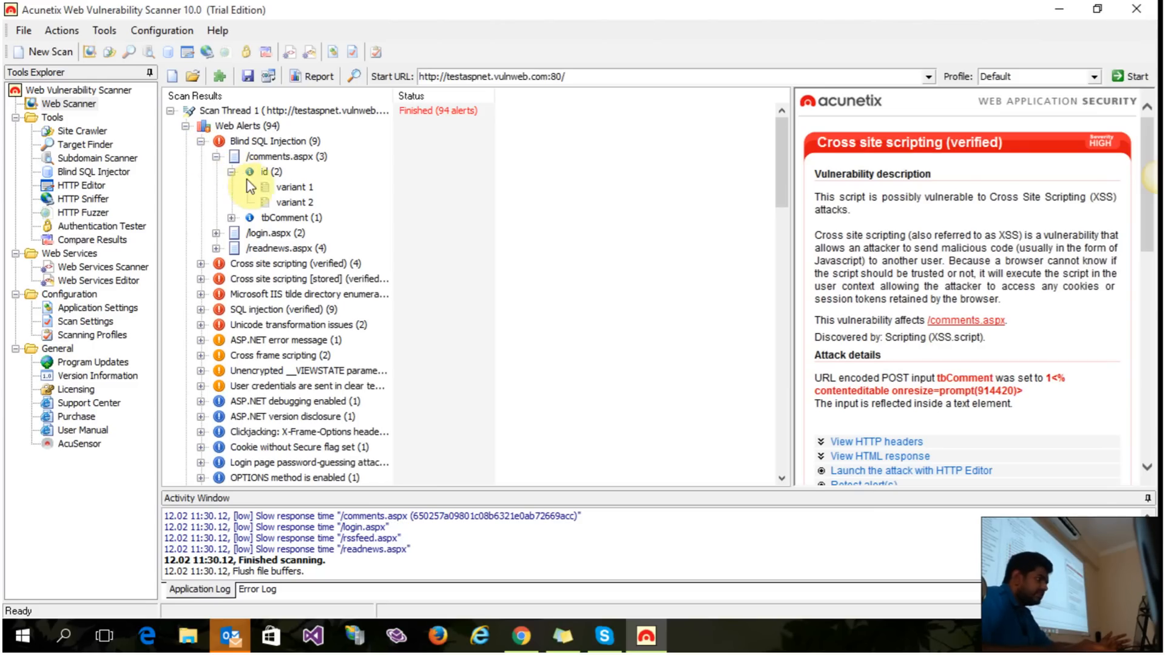
left_click(288, 189)
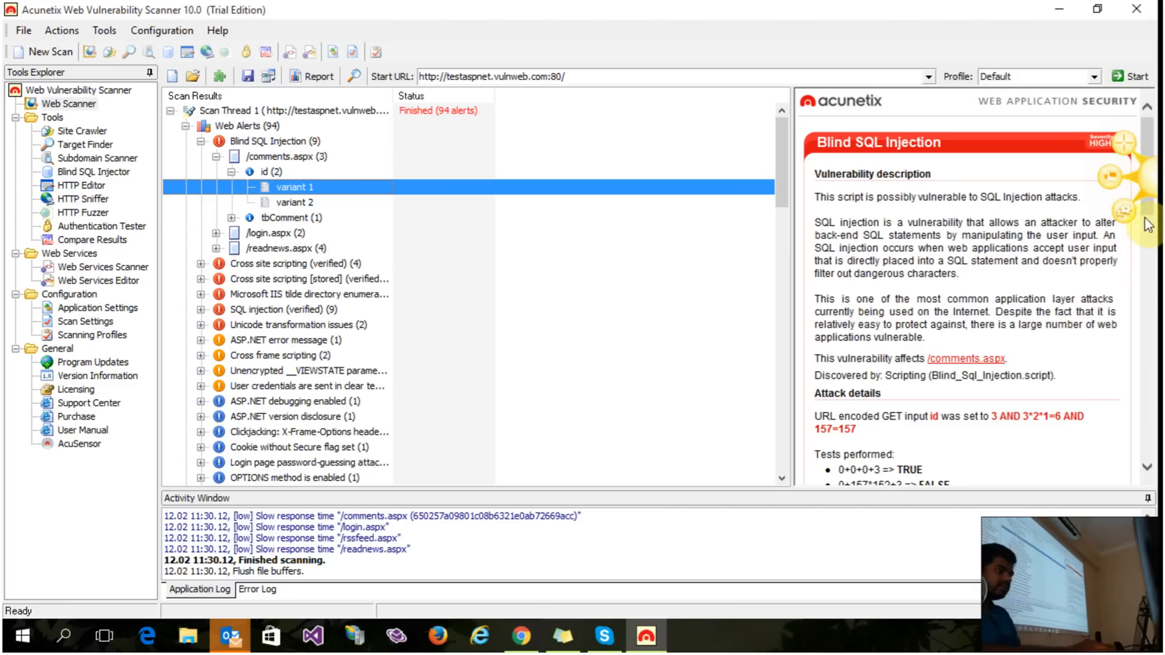
left_click_drag(1157, 174, 928, 8)
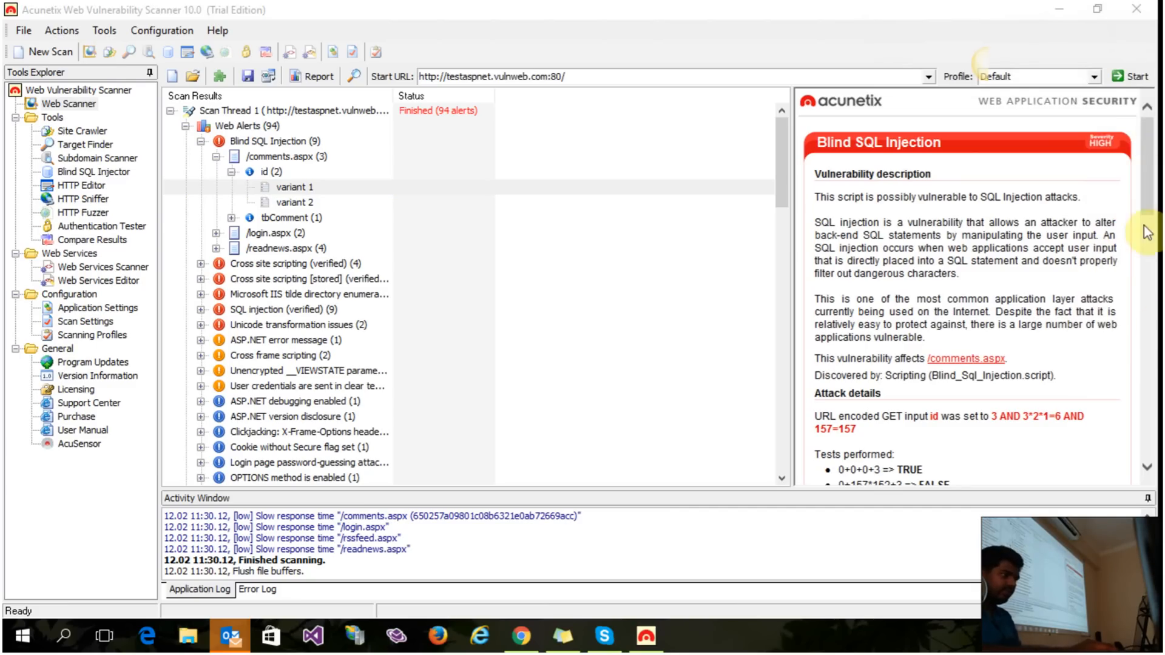
left_click(1147, 178)
mouse_move(1145, 172)
left_mouse_down()
mouse_move(1147, 213)
mouse_move(1146, 181)
left_mouse_up()
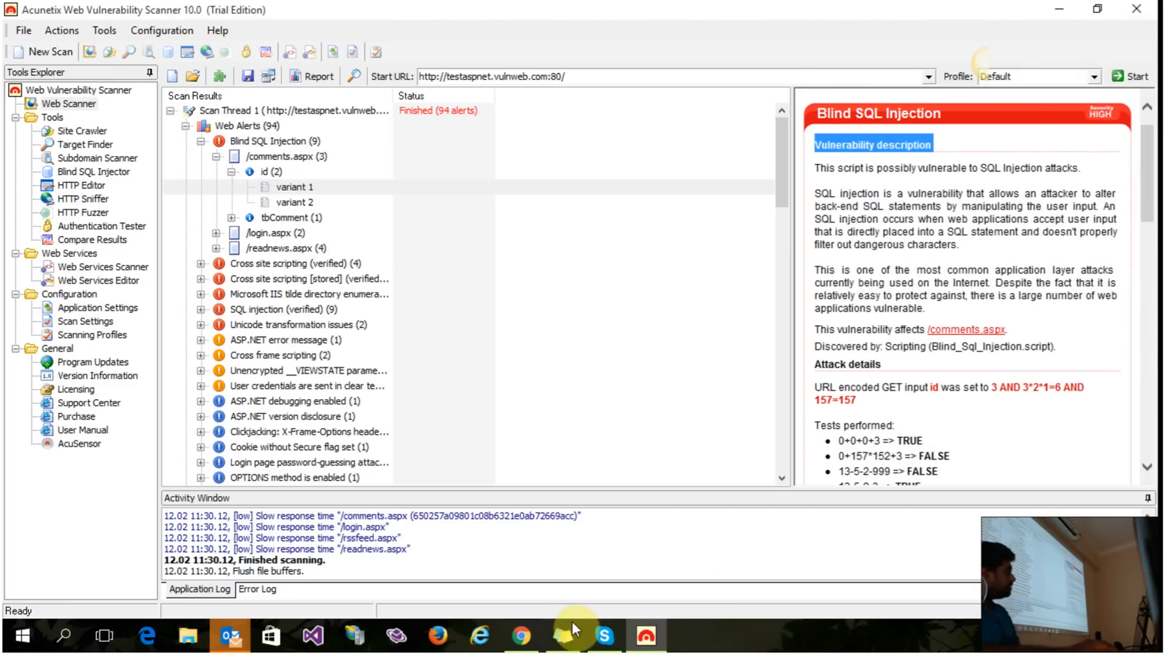
mouse_move(572, 625)
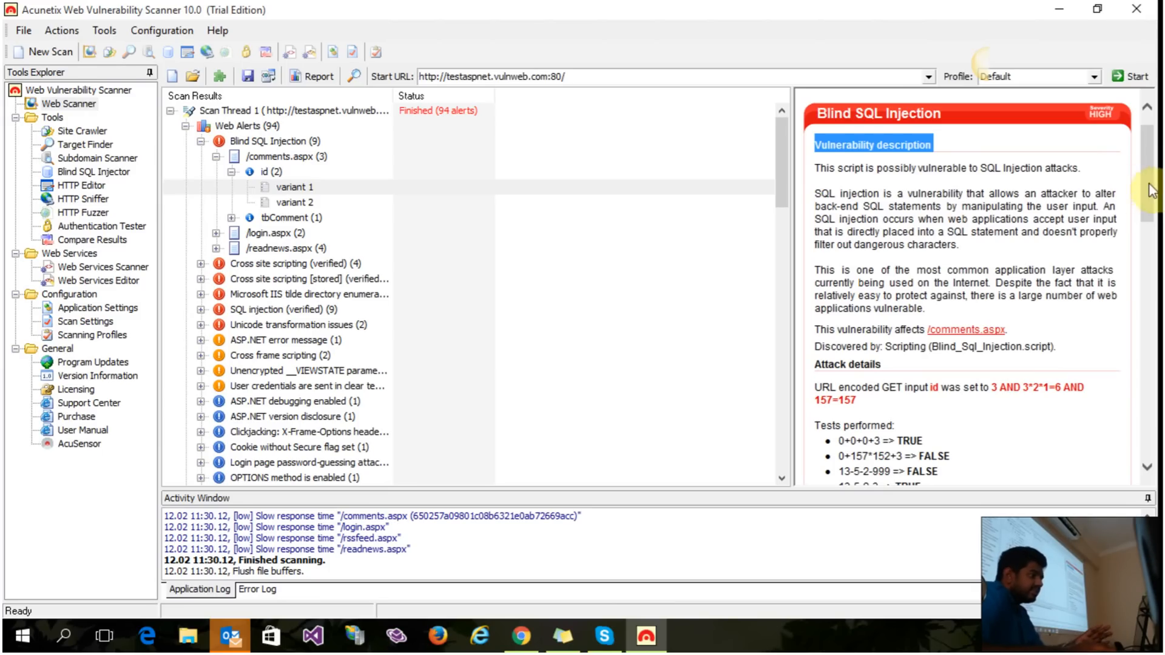
Read the Blind SQL Injection alert's attack details, impact, fix advice, classification and web references
left_click_drag(1147, 174, 1156, 220)
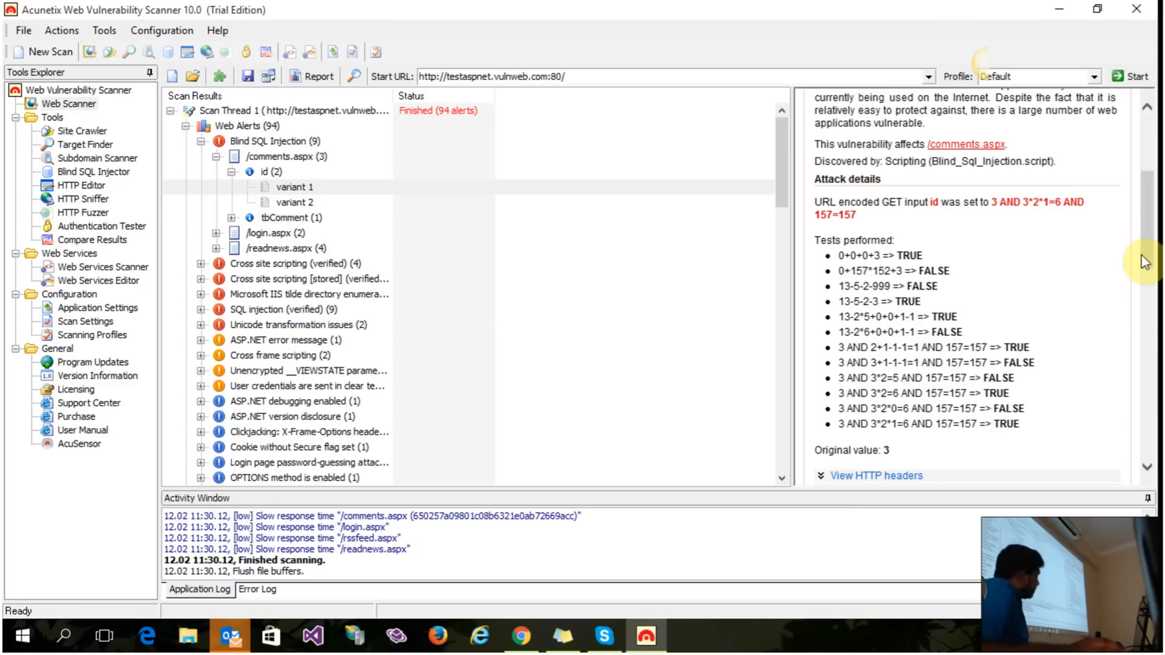
left_click_drag(1147, 228, 1157, 314)
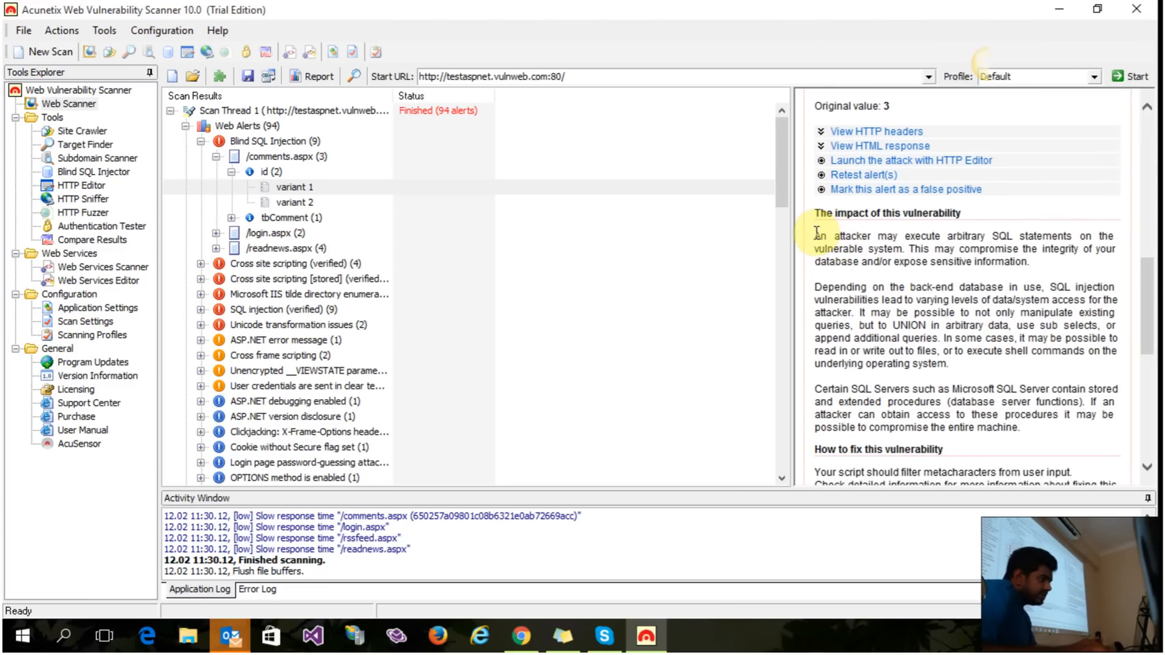
left_click_drag(816, 233, 1000, 433)
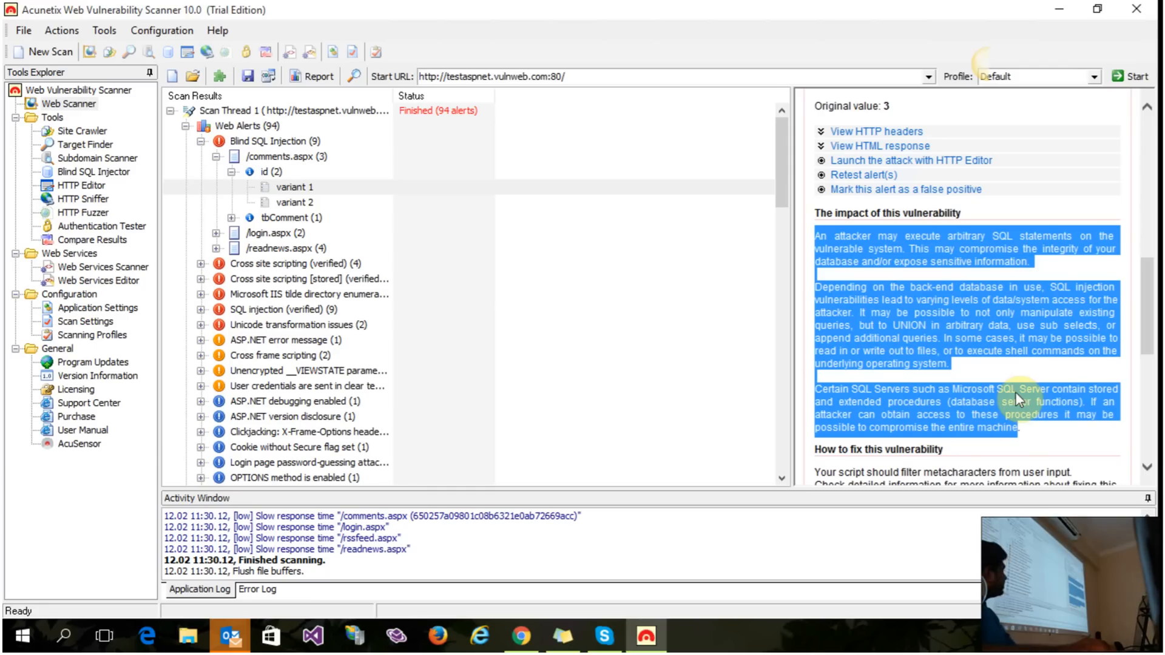
left_click(1079, 443)
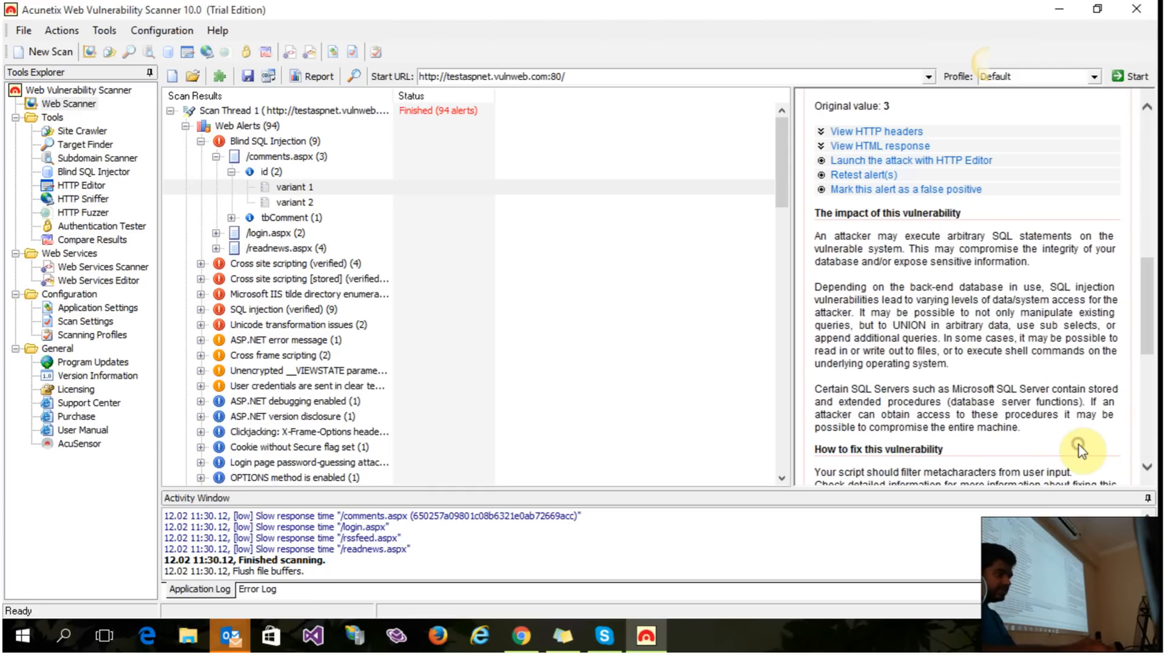
scroll(1150, 298, "down", 3)
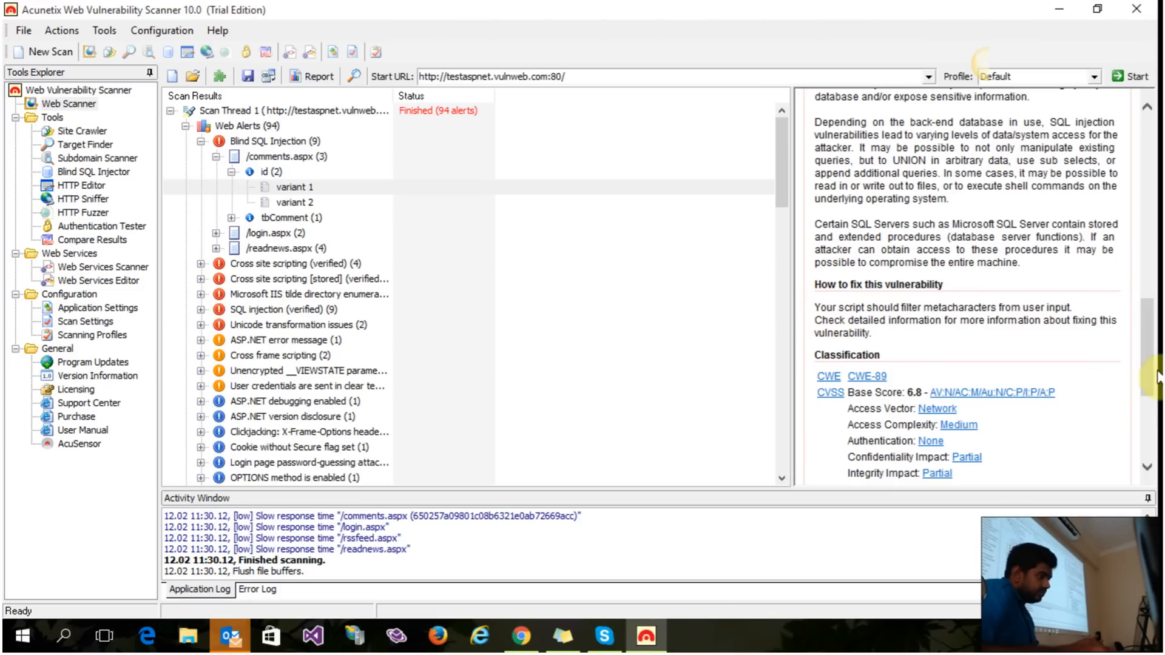
left_click_drag(1147, 317, 1150, 385)
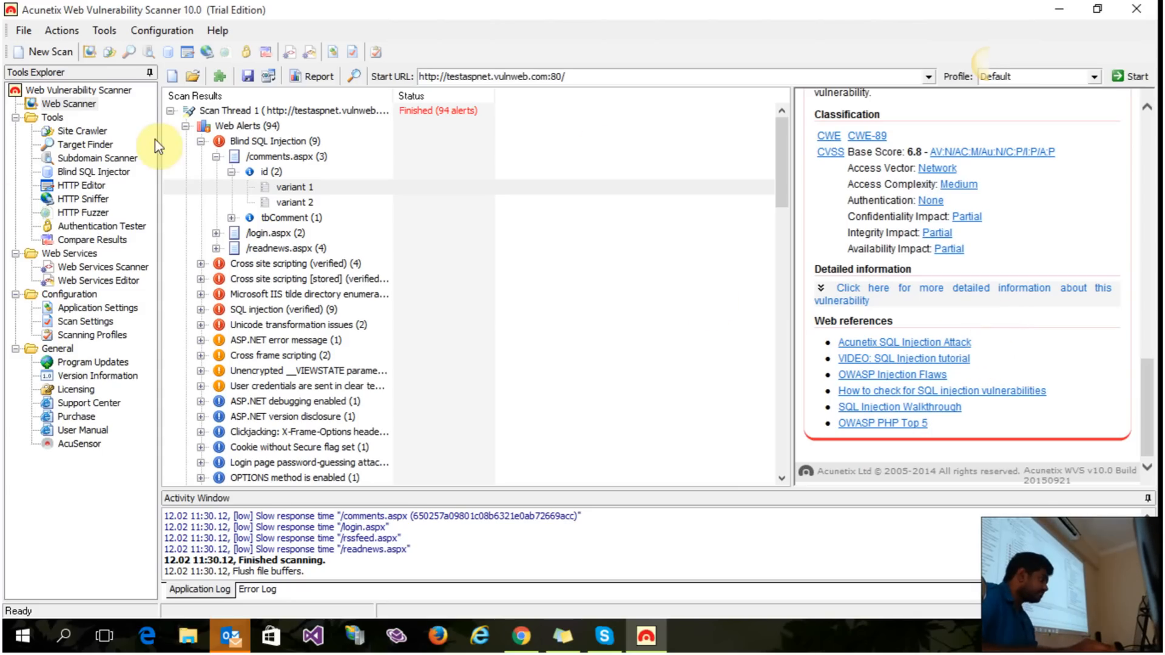
Collapse the web alerts and look through the scanned site structure with its file statuses
left_click(184, 127)
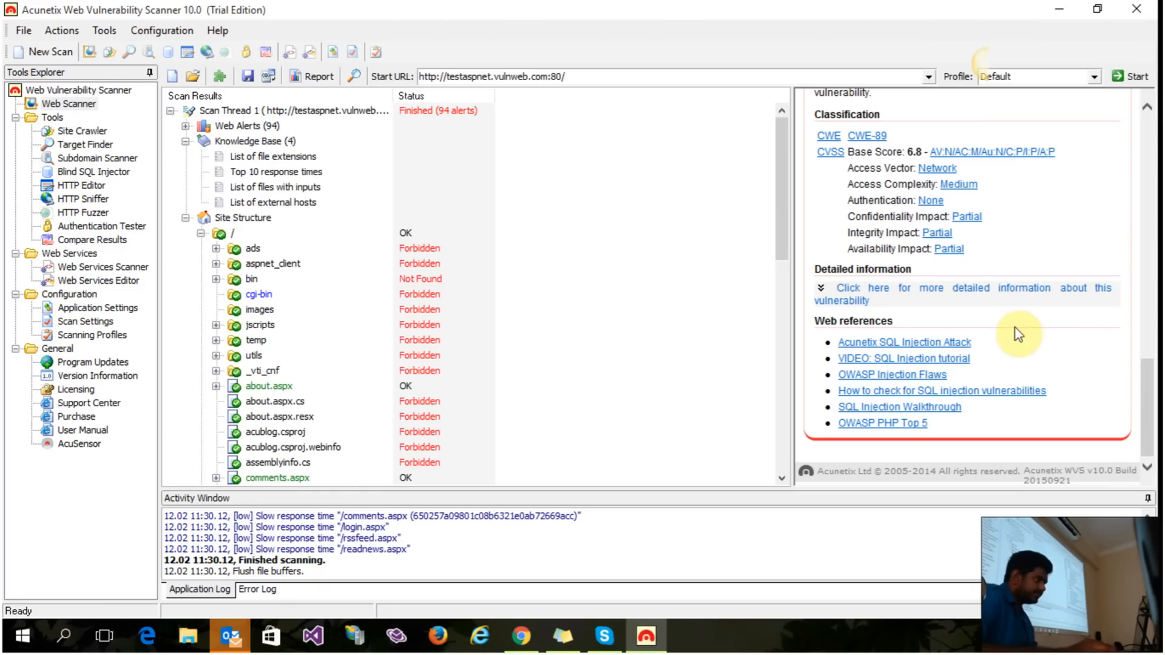
left_click_drag(775, 125, 781, 214)
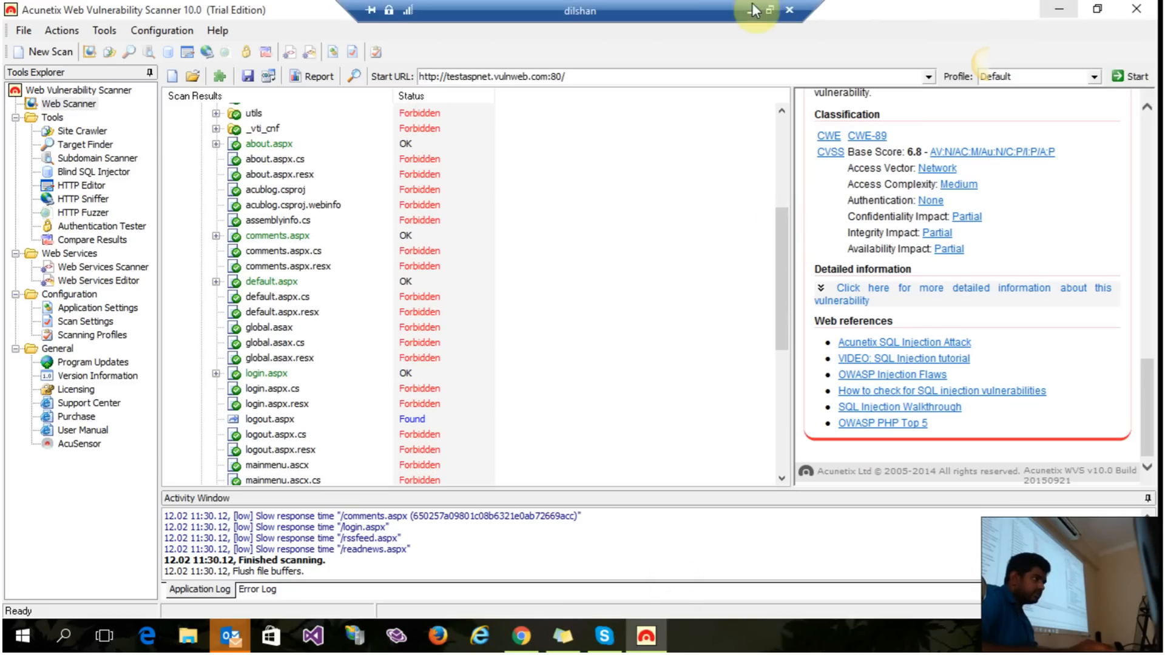
Switch to Chrome, view the online scanner's dashboard, and return to the list of all scans to check progress
left_click(521, 636)
scroll(495, 142, "up", 2)
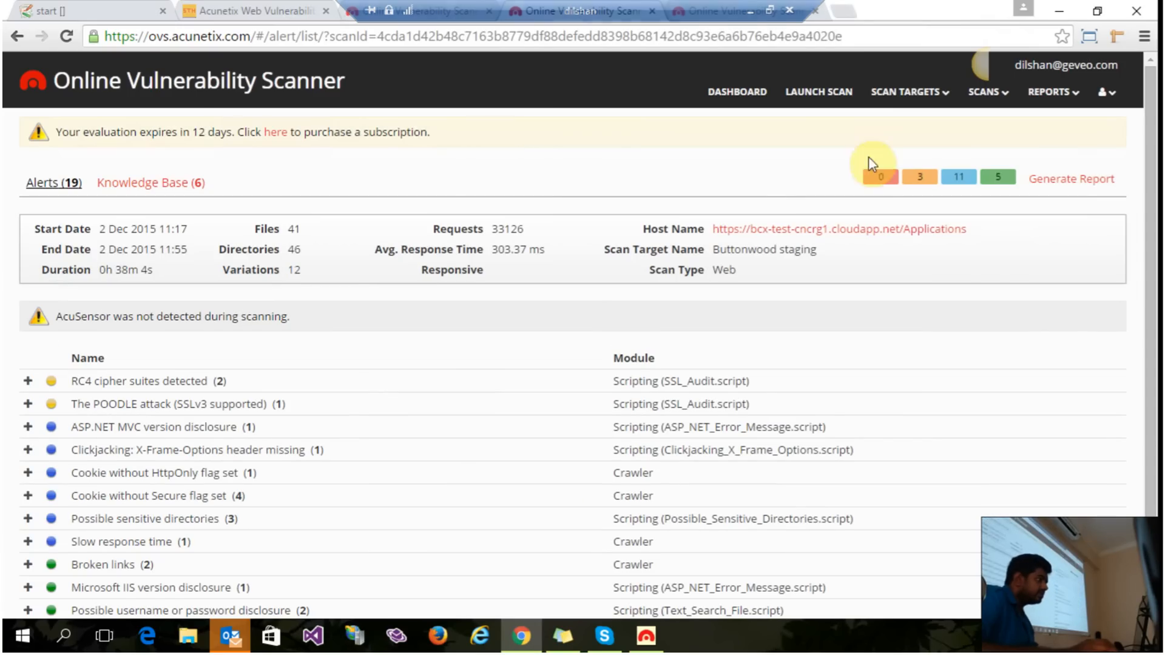
left_click(758, 8)
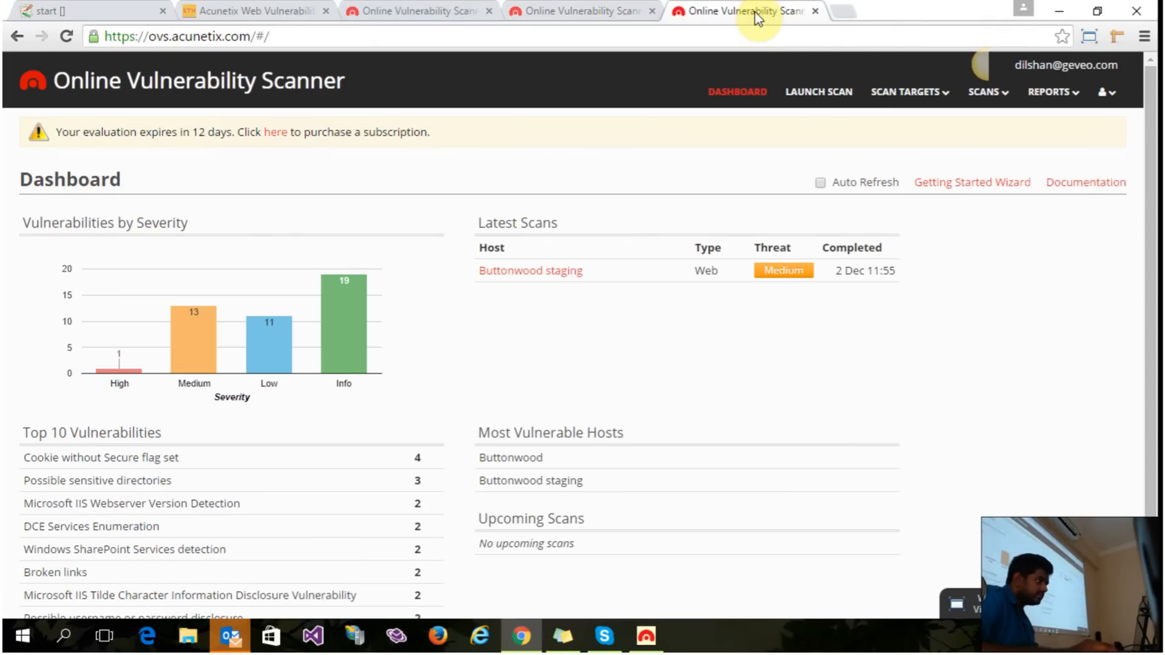
left_click(590, 8)
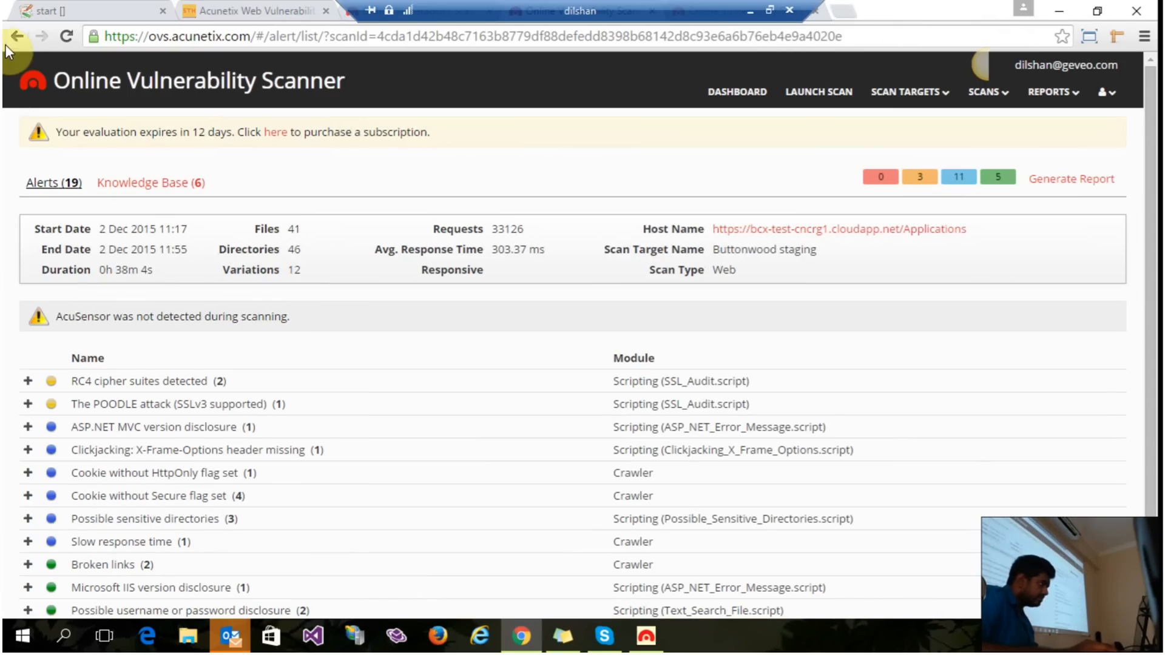
left_click(19, 35)
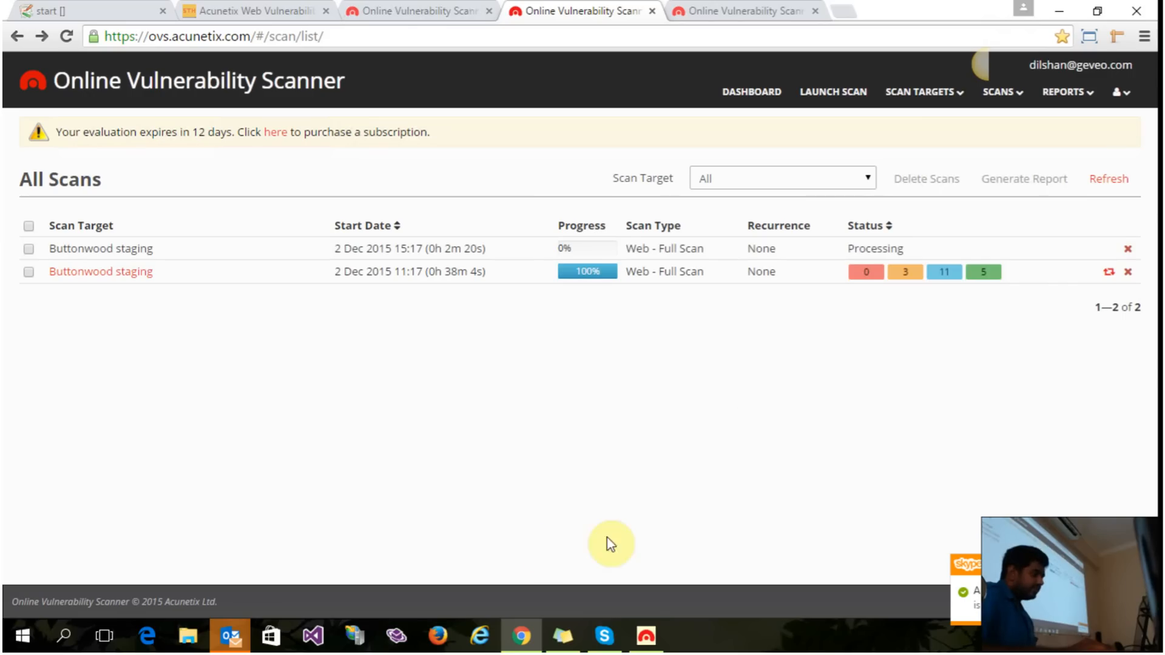
Minimise Chrome and the remote desktop session to check the running scan in the local Acunetix Web Vulnerability Scanner
left_click(516, 641)
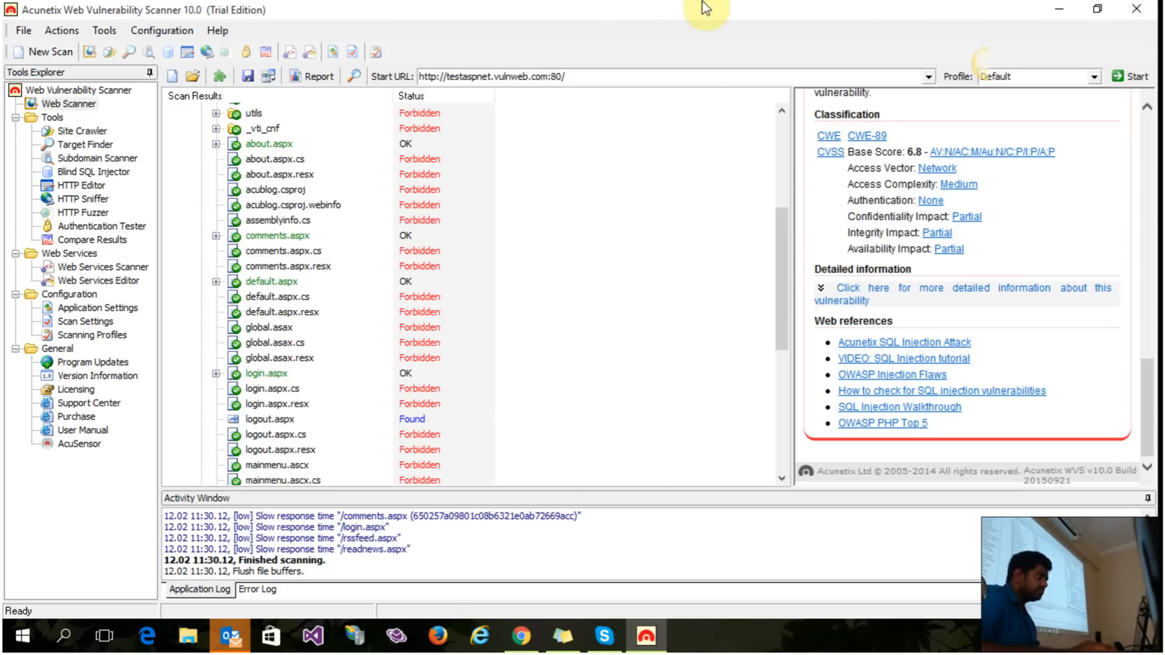
mouse_move(744, 38)
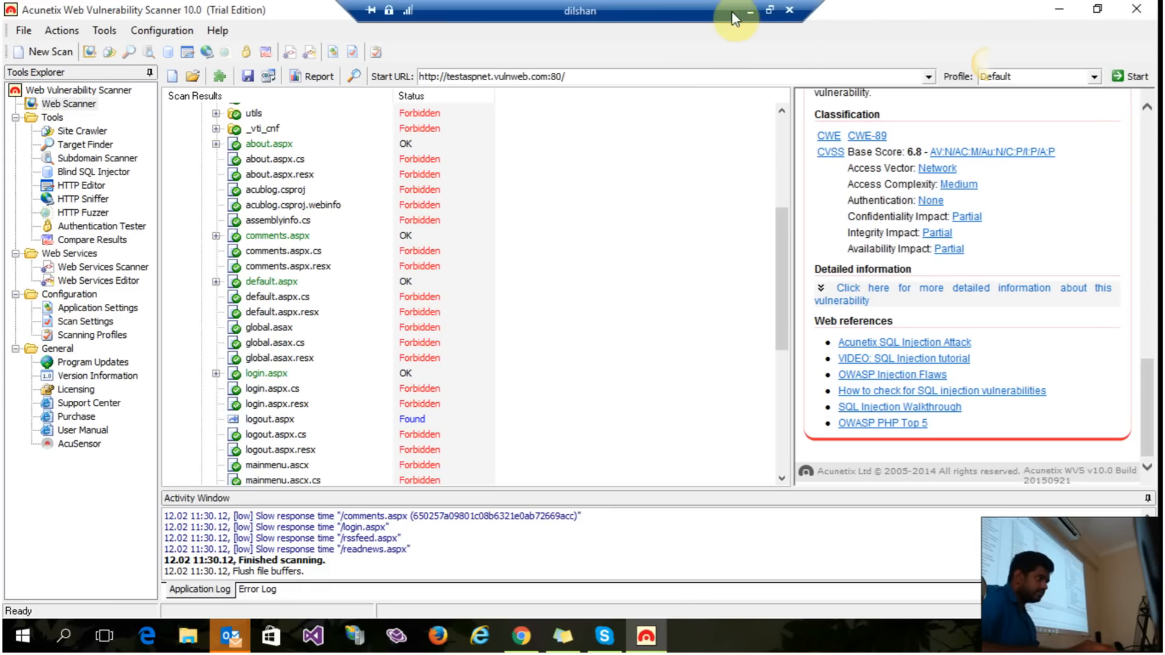
left_click(749, 11)
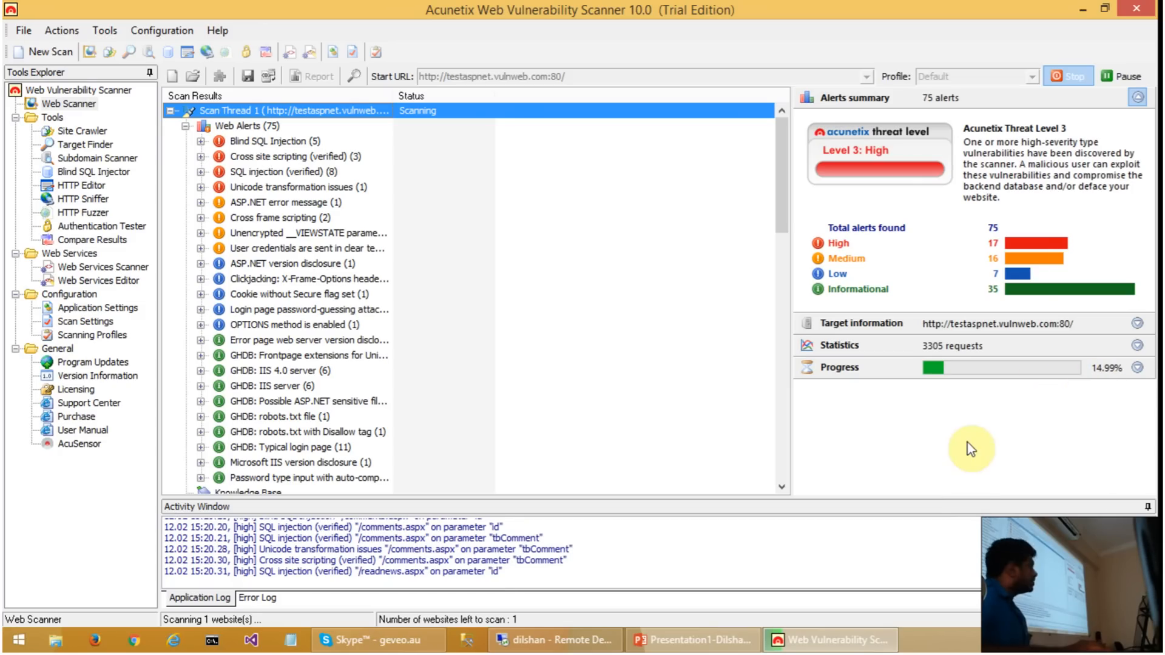
Minimise the local scanner, return to the remote desktop session, and minimise the scanner window there
left_click(1080, 5)
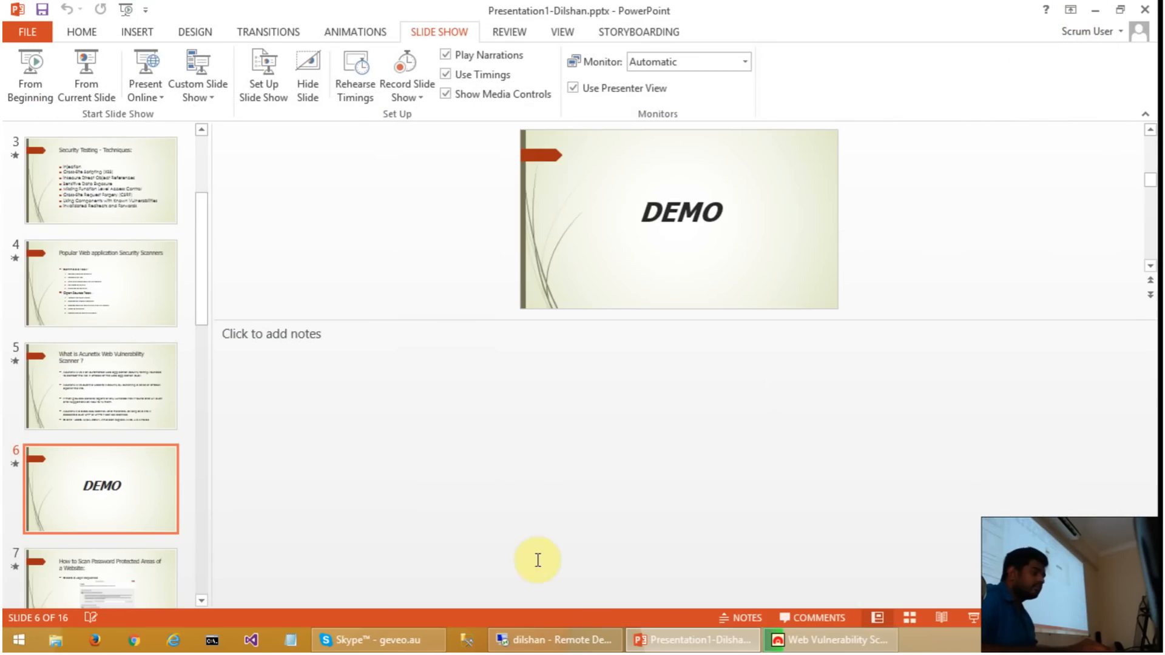
mouse_move(555, 639)
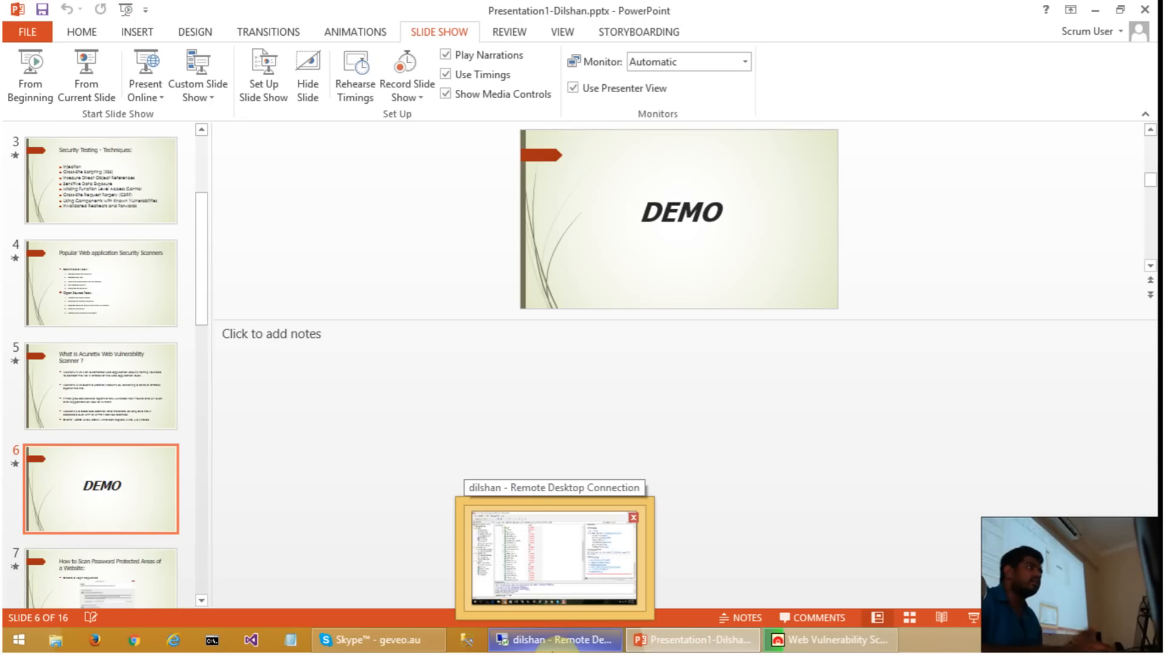
left_click(553, 642)
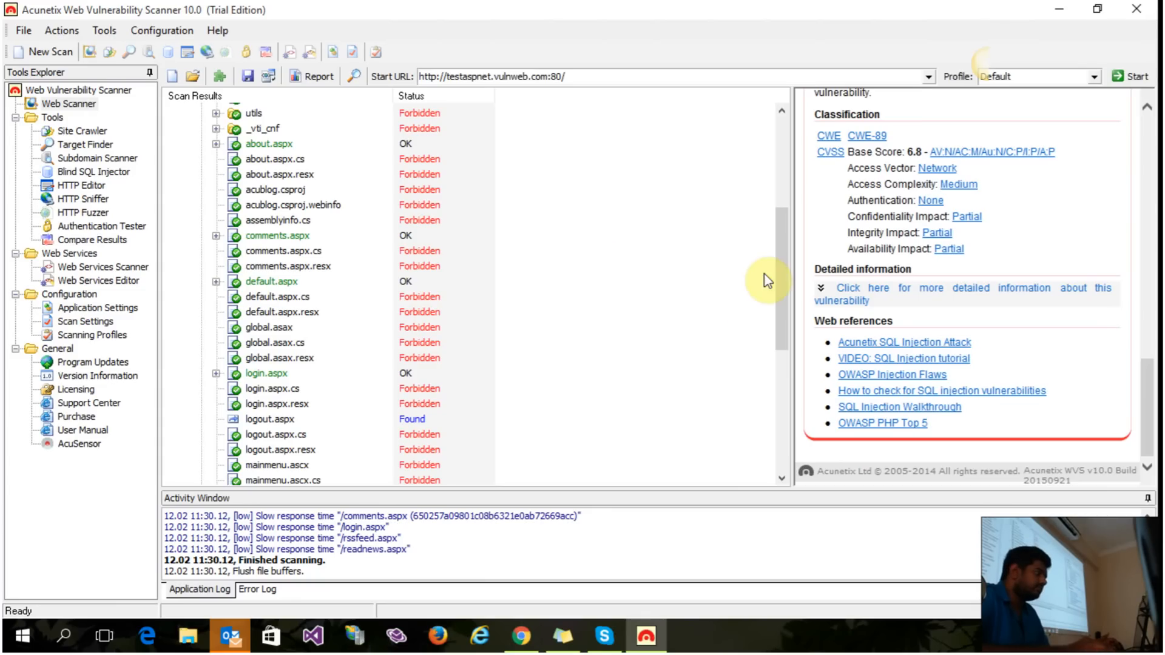
left_click(1056, 9)
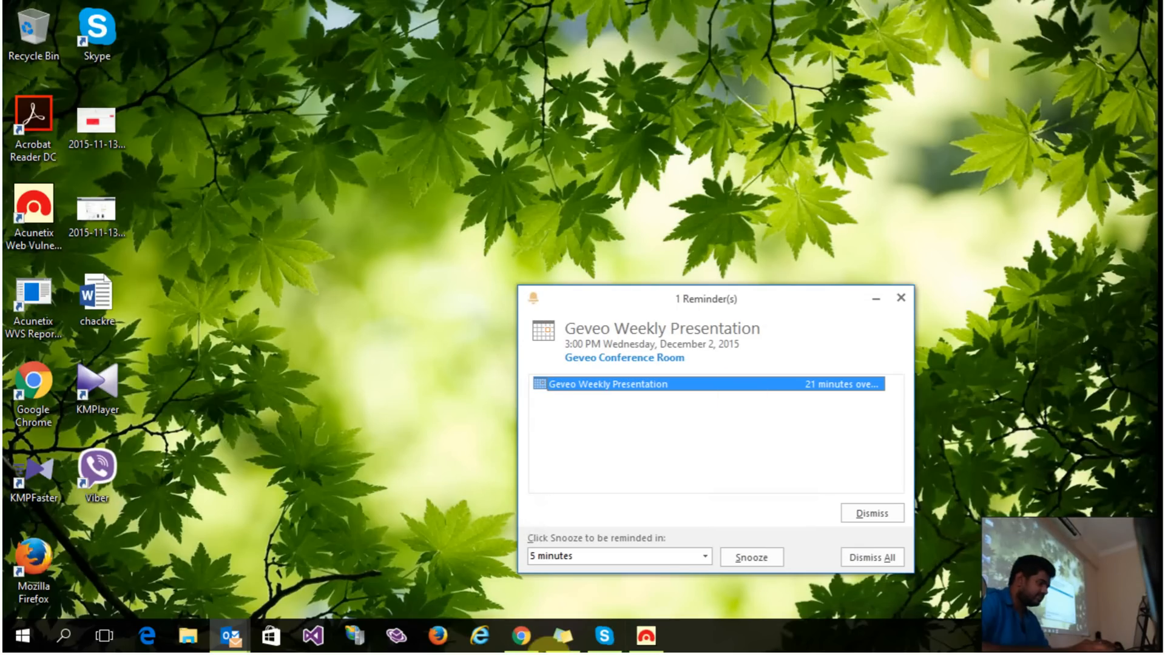